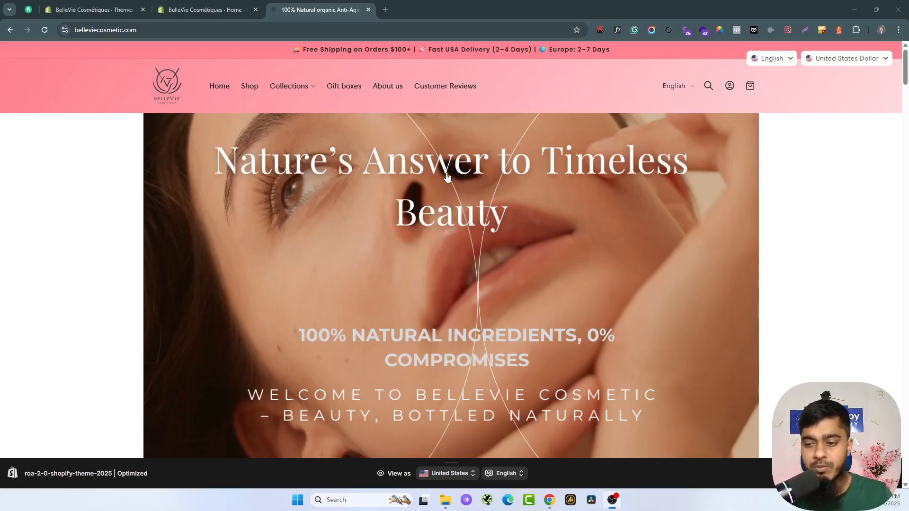
Copy the web address of the BelleVie Cosmetic store from the browser
click(180, 29)
key(ctrl+c)
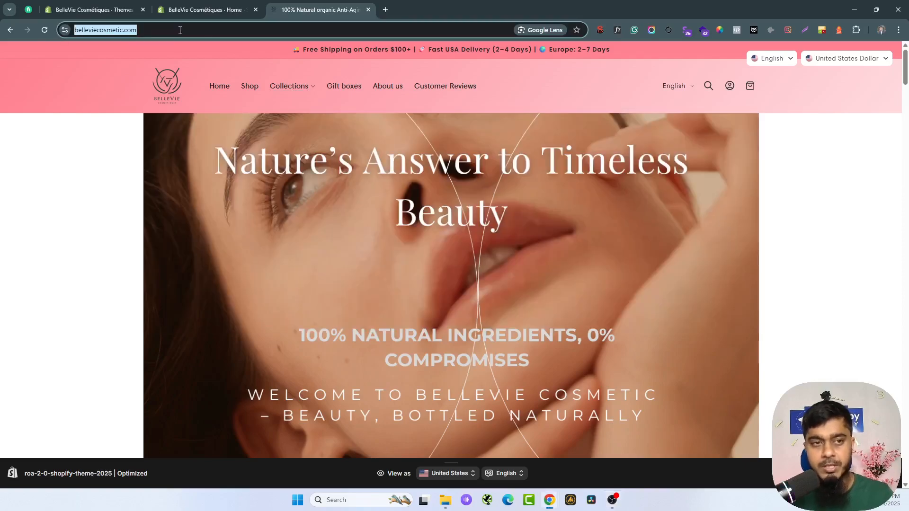
click(851, 291)
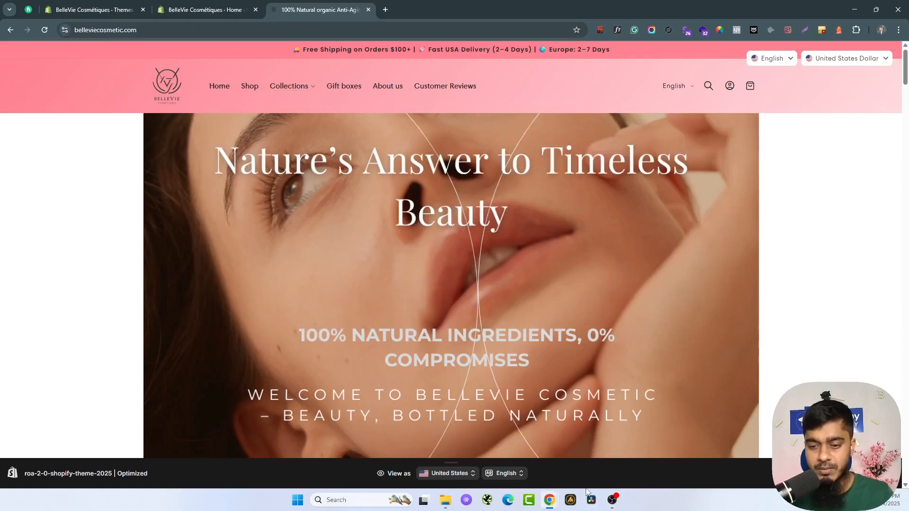
click(494, 504)
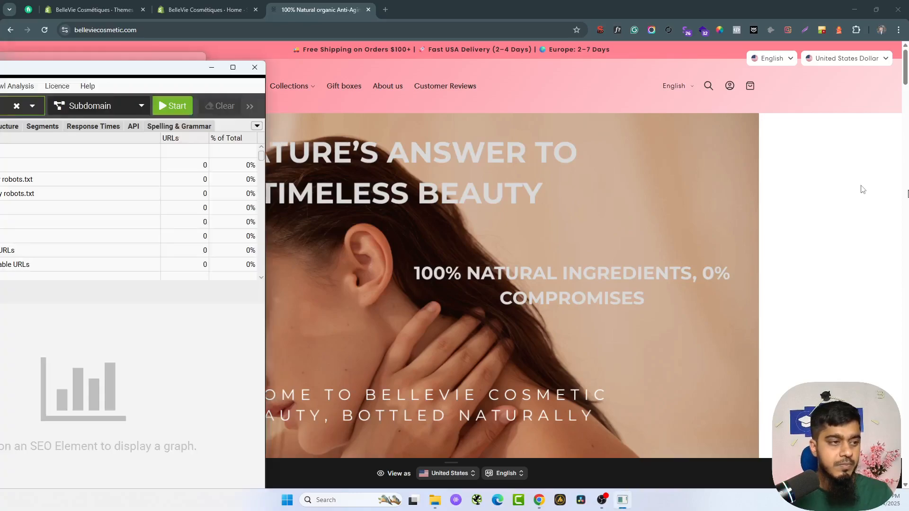
key(super+Right)
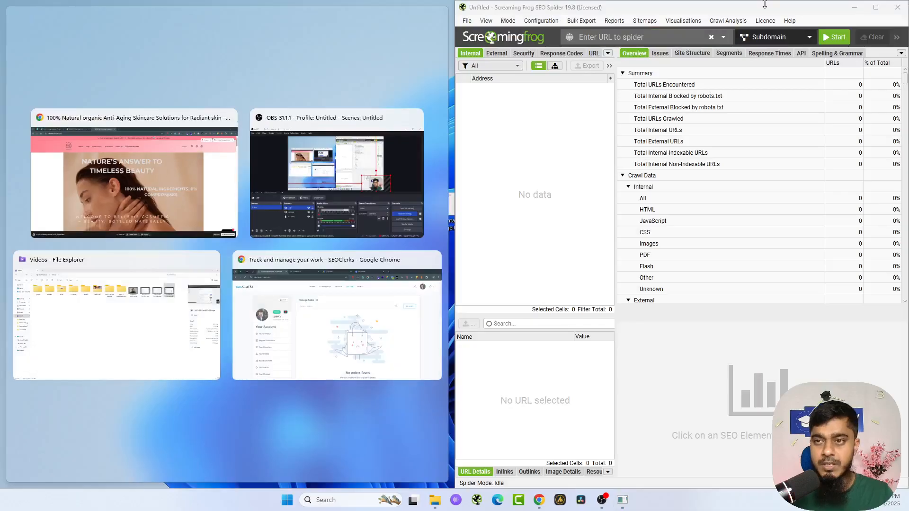
key(super+Down)
key(super+Up)
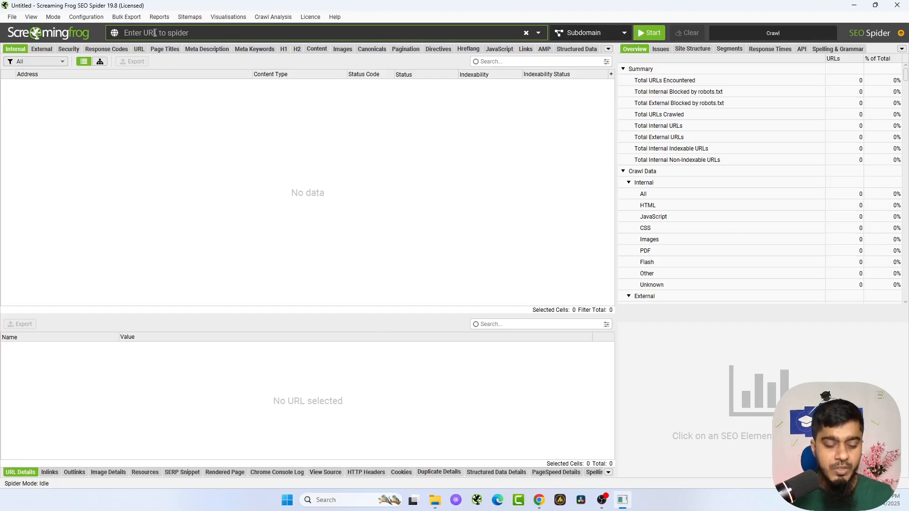
key(ctrl+v)
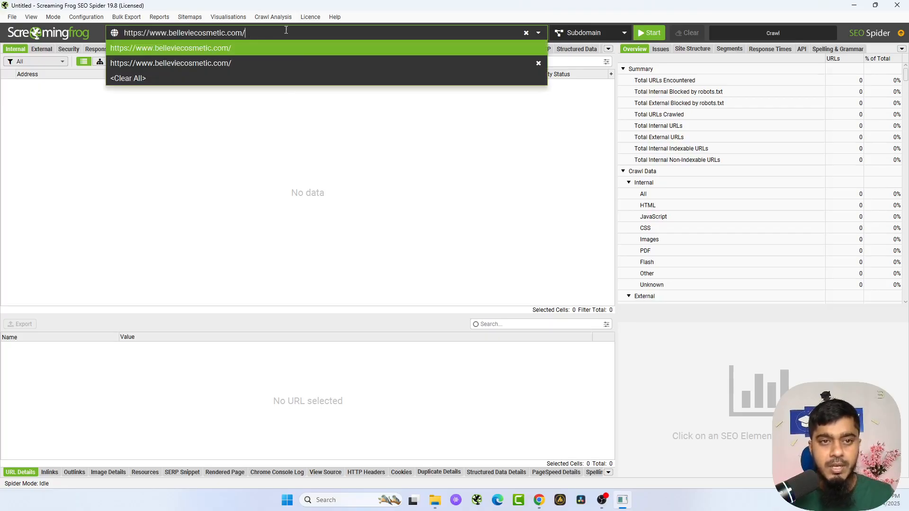
click(425, 137)
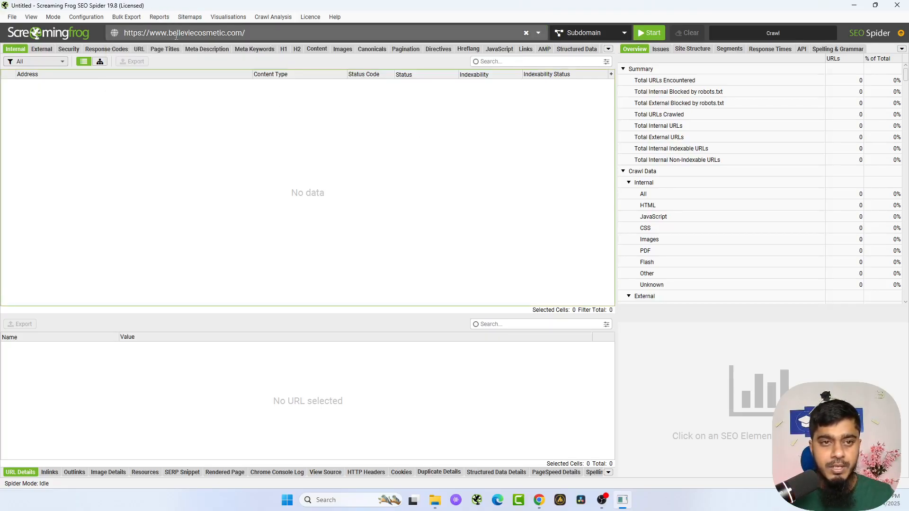
Set the crawl scope to All Subdomains and start crawling the site
click(575, 32)
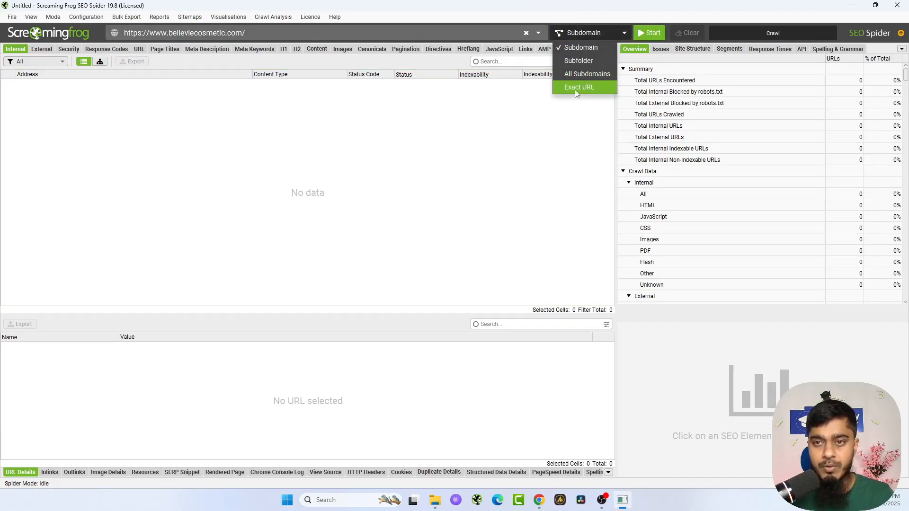
double_click(159, 32)
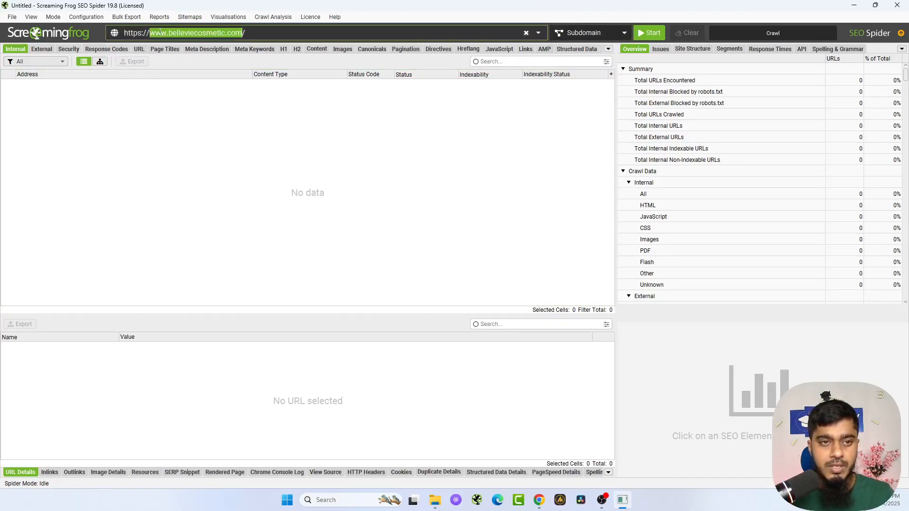
click(218, 35)
drag(235, 35, 172, 35)
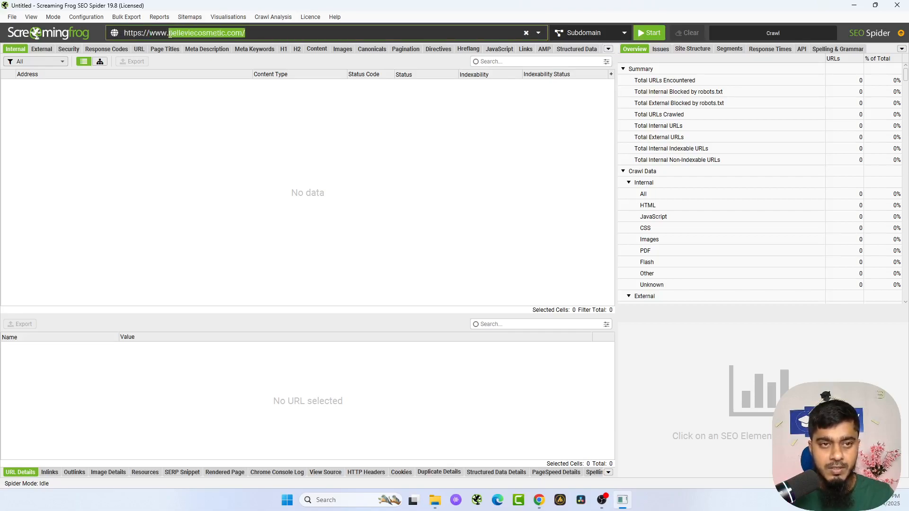
click(585, 31)
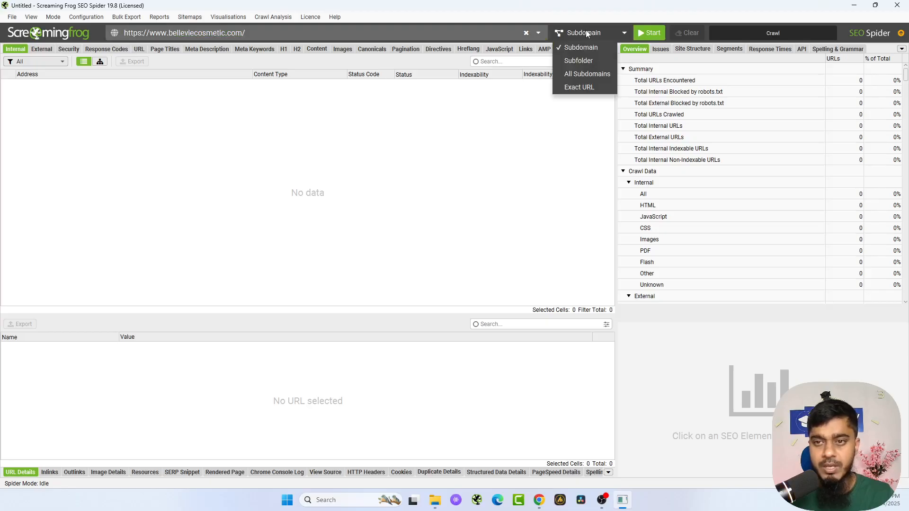
click(589, 74)
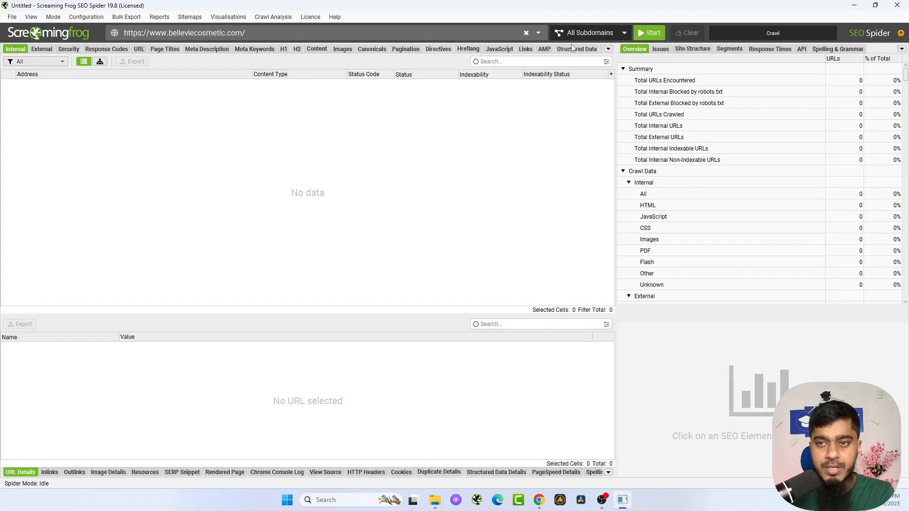
click(653, 34)
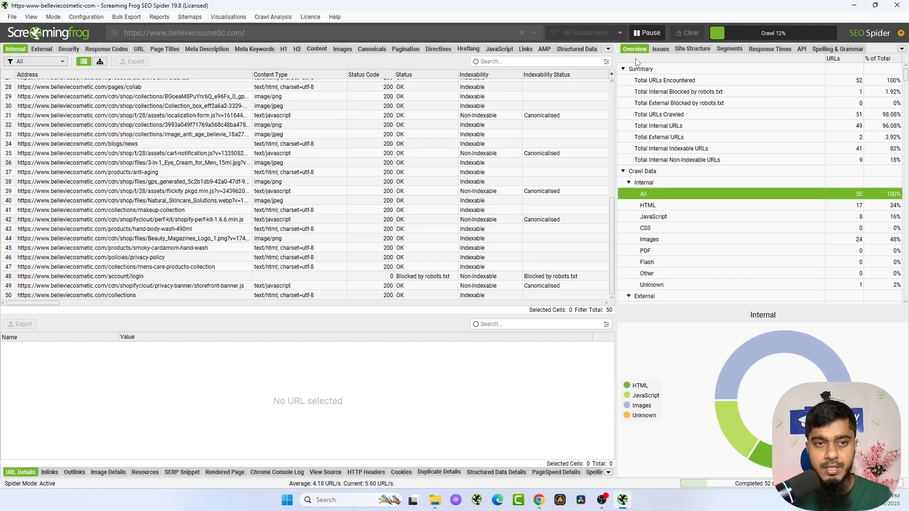
Compare the crawl overview with the list of detected SEO issues
click(660, 49)
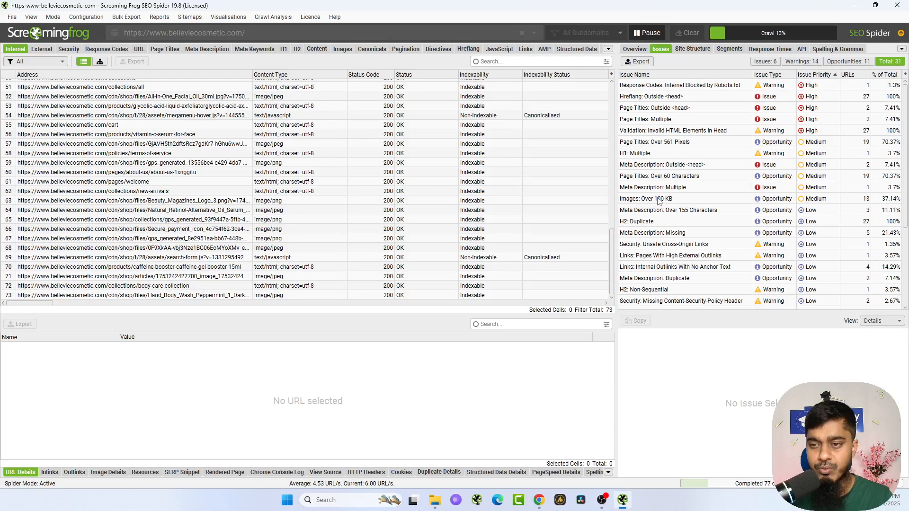
click(634, 49)
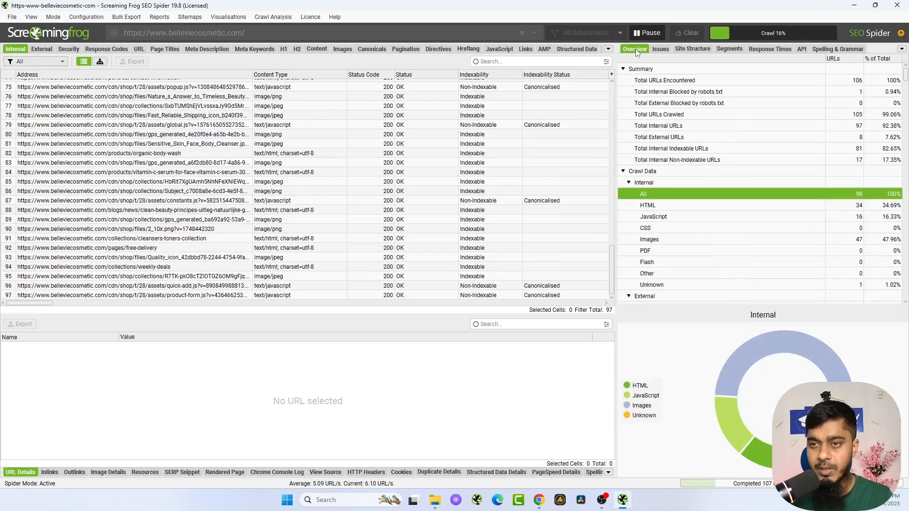
click(660, 49)
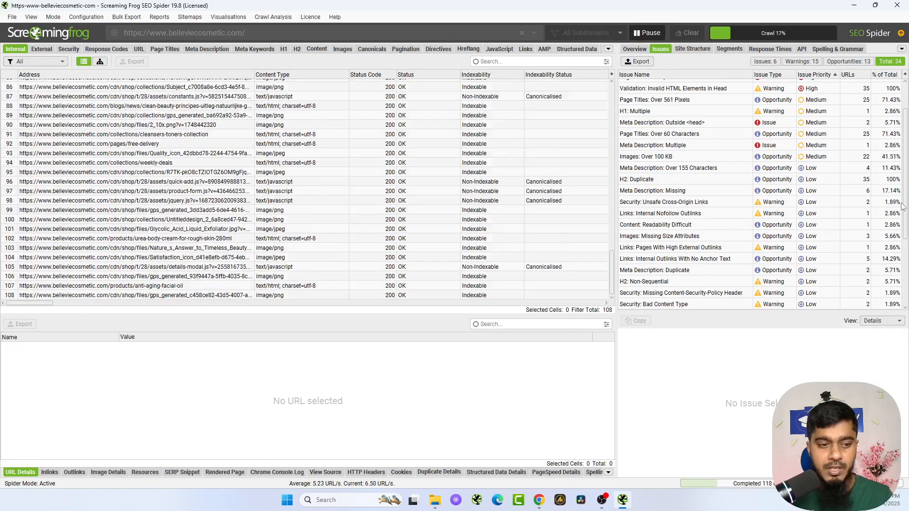
Examine the external URLs found by the crawl and return to the internal URLs
click(42, 50)
click(11, 50)
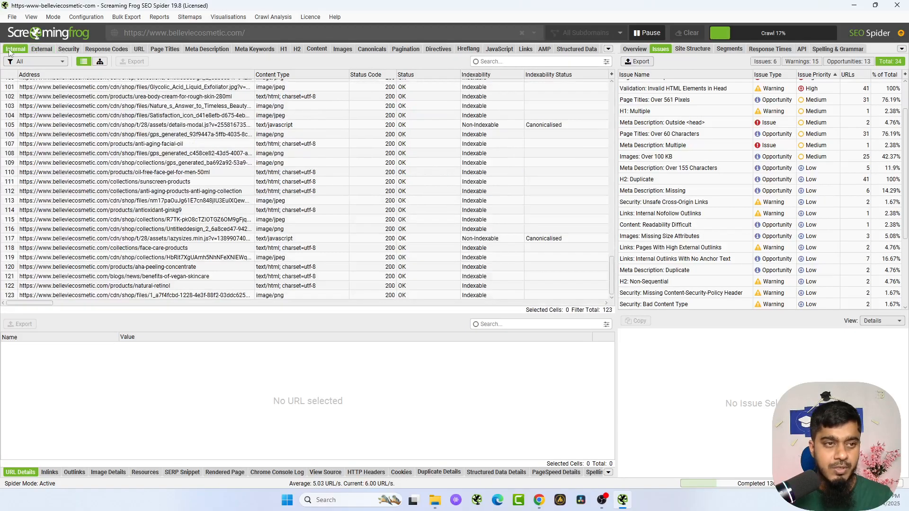
click(40, 50)
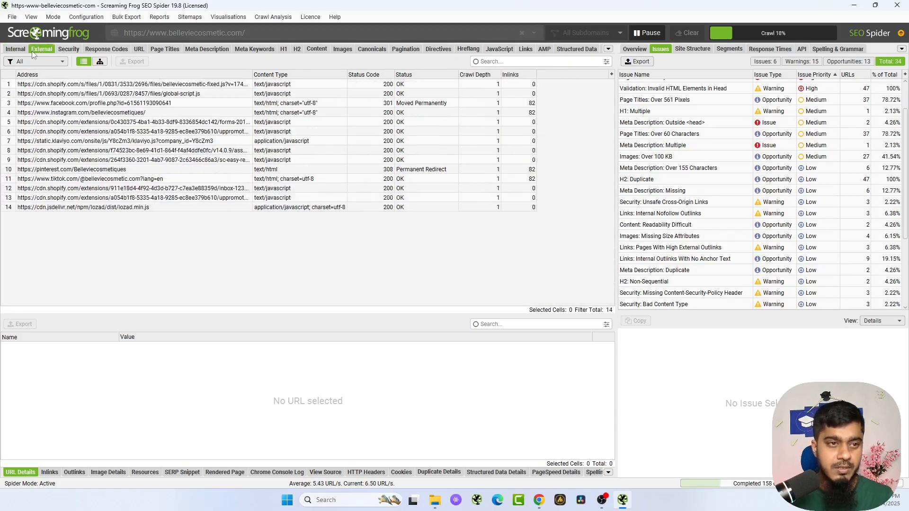
click(16, 49)
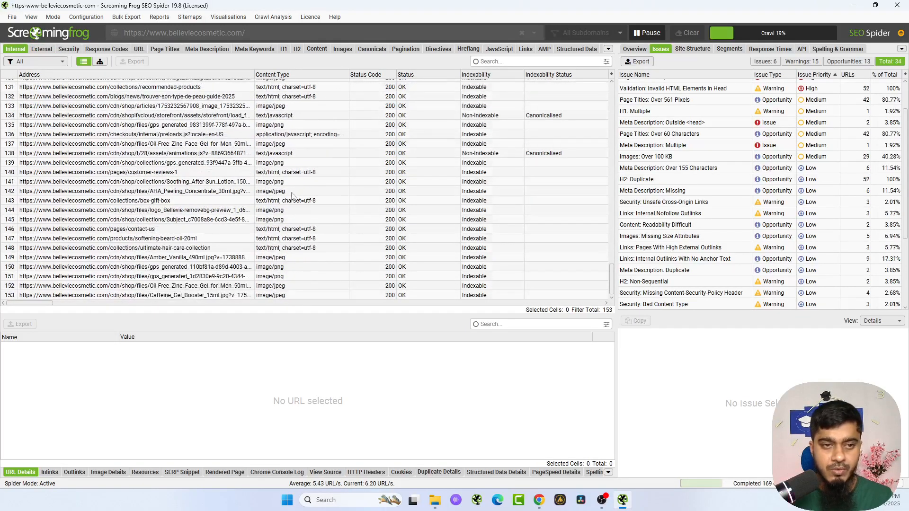
Filter the internal URLs to Images and PDF in turn to examine each resource type
click(56, 62)
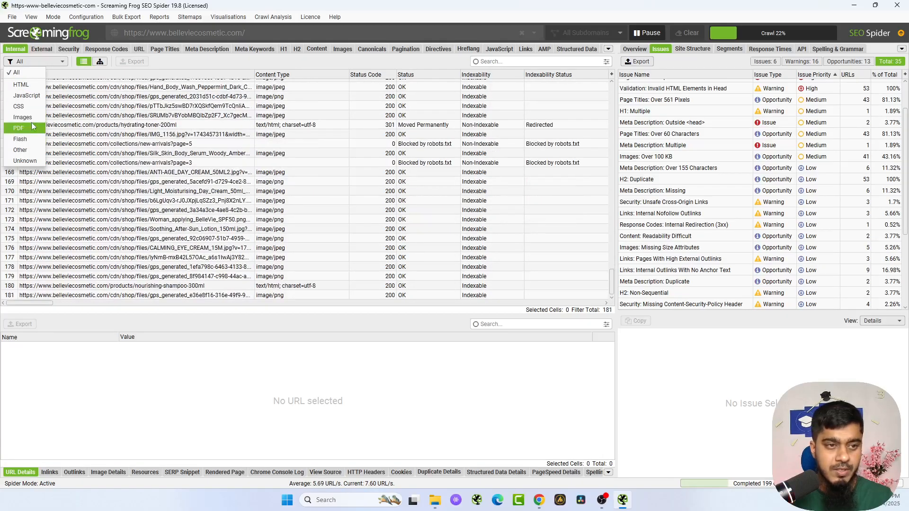
click(23, 117)
click(37, 61)
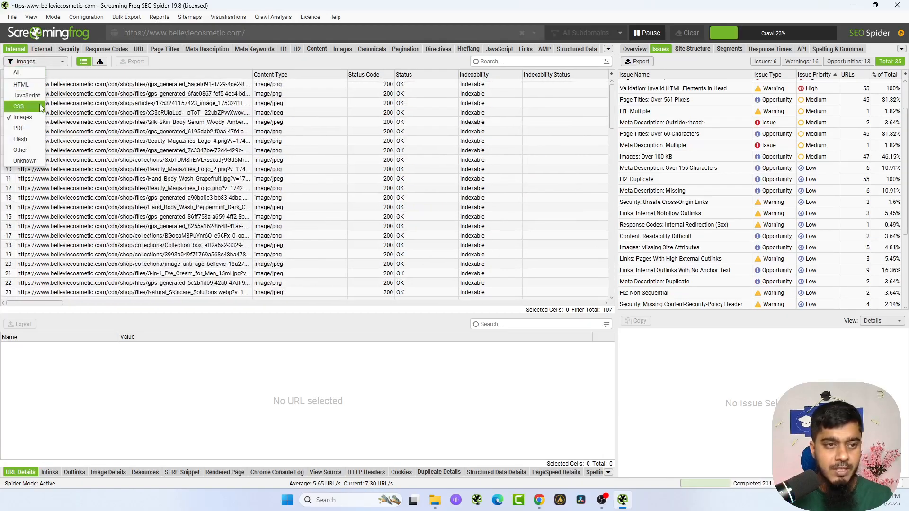
click(18, 129)
click(37, 61)
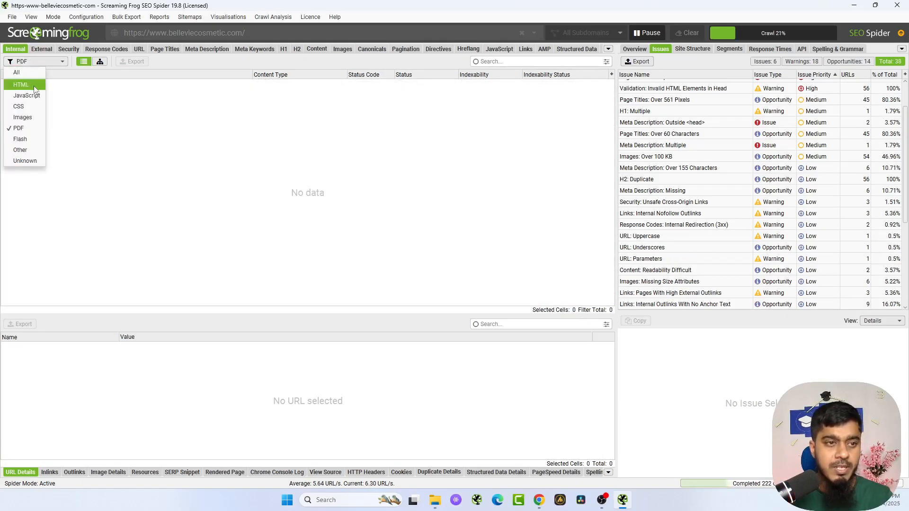
Filter the internal URLs to HTML, inspect the beard oil product and skin-type guide pages, and reset the filter to All
click(34, 86)
scroll(141, 243, down, 5)
click(142, 179)
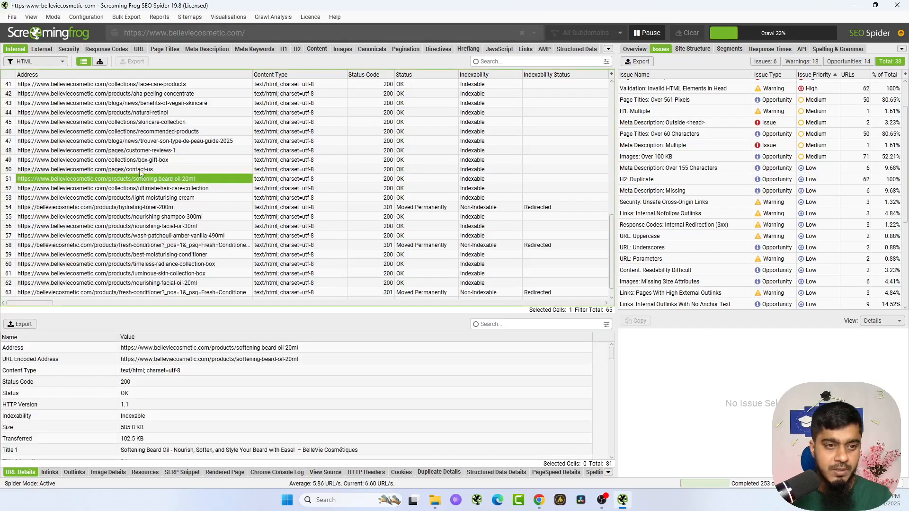
click(128, 141)
click(37, 62)
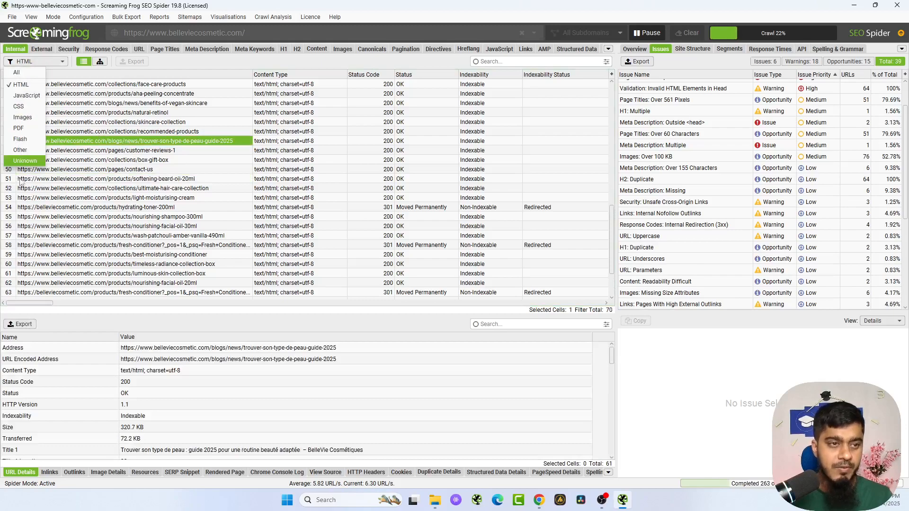
click(23, 74)
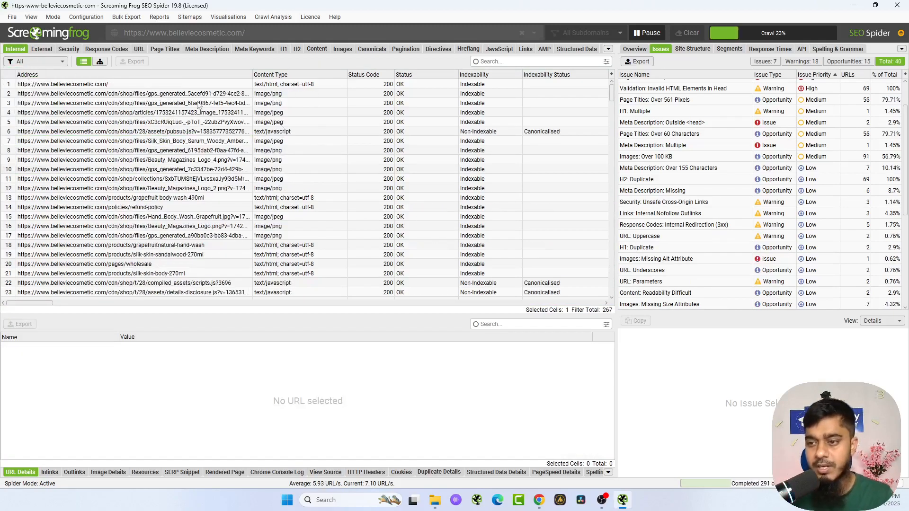
Review the crawl's External, Security, Response Codes and Page Titles data
click(42, 49)
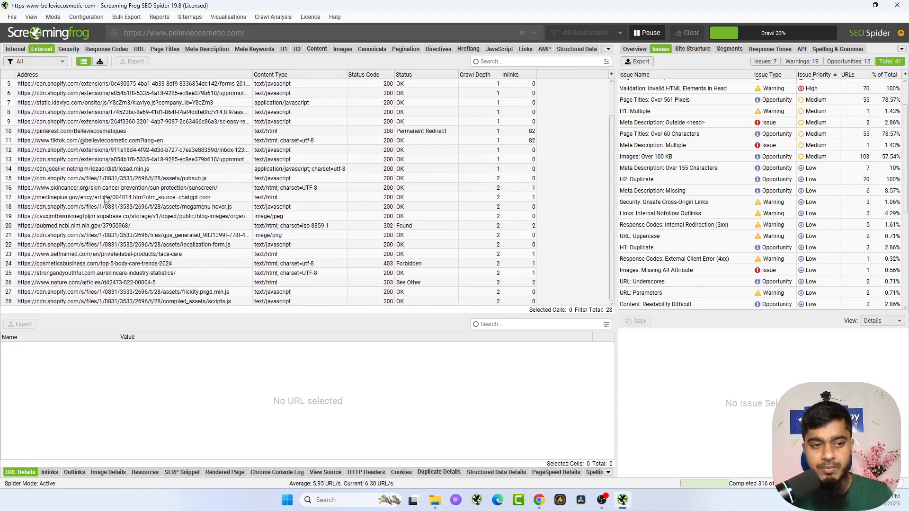
click(69, 49)
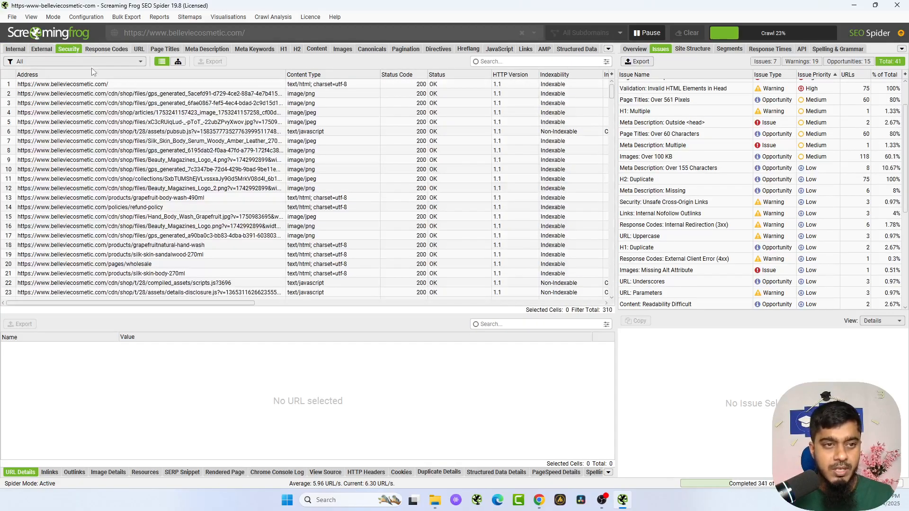
scroll(323, 207, down, 10)
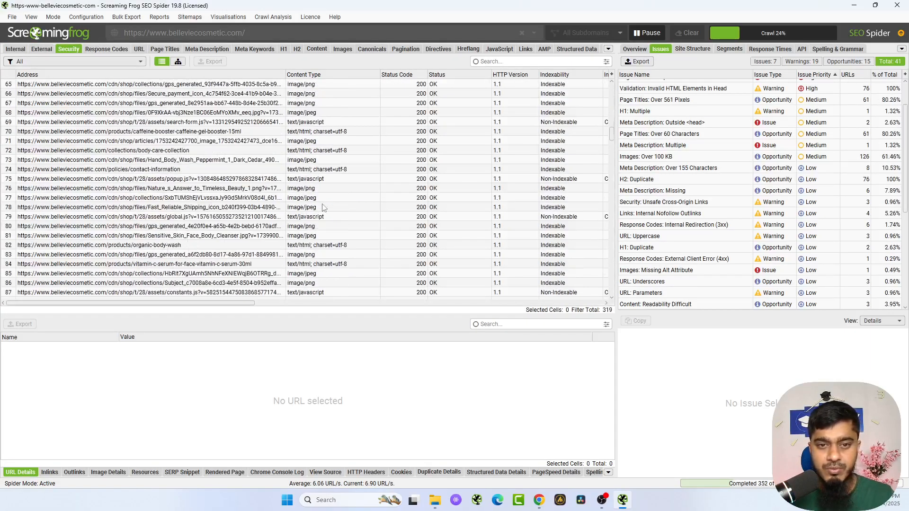
click(88, 50)
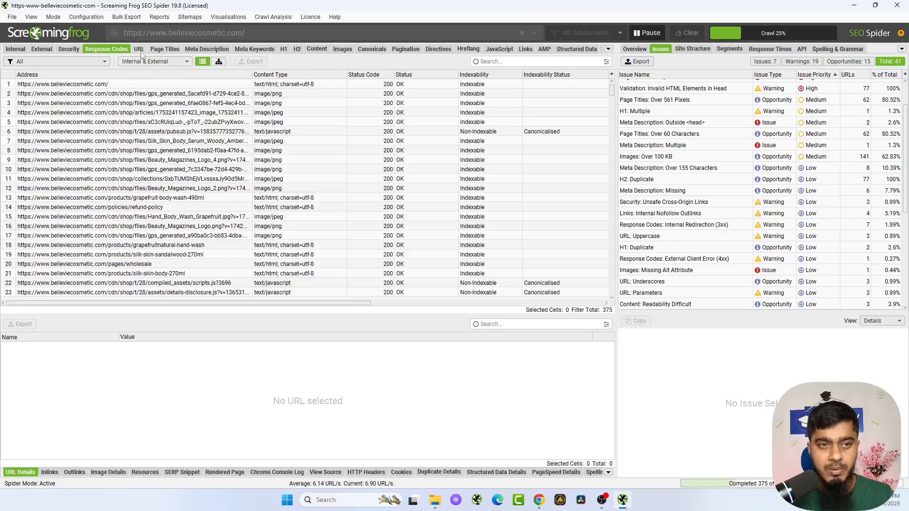
click(164, 49)
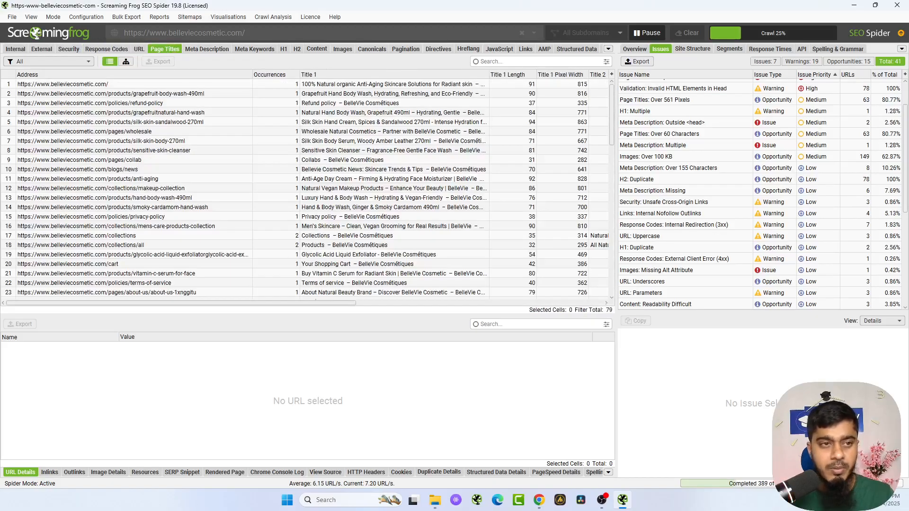
Browse the internal URLs with the All filter and recheck the crawl overview and issues list
click(17, 50)
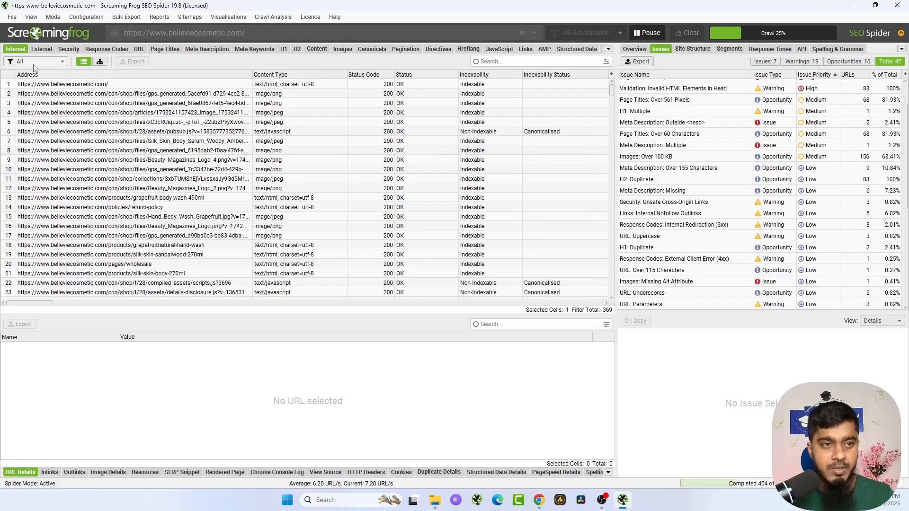
click(36, 63)
click(40, 76)
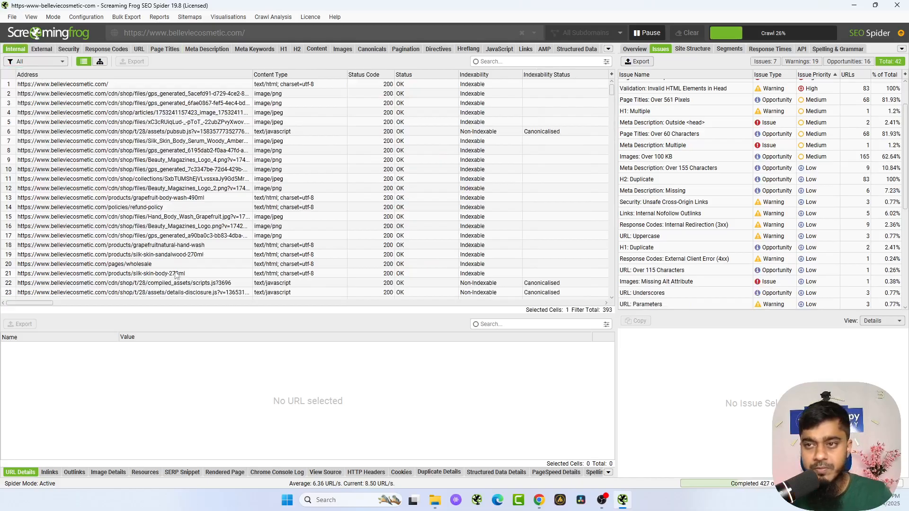
scroll(409, 268, down, 8)
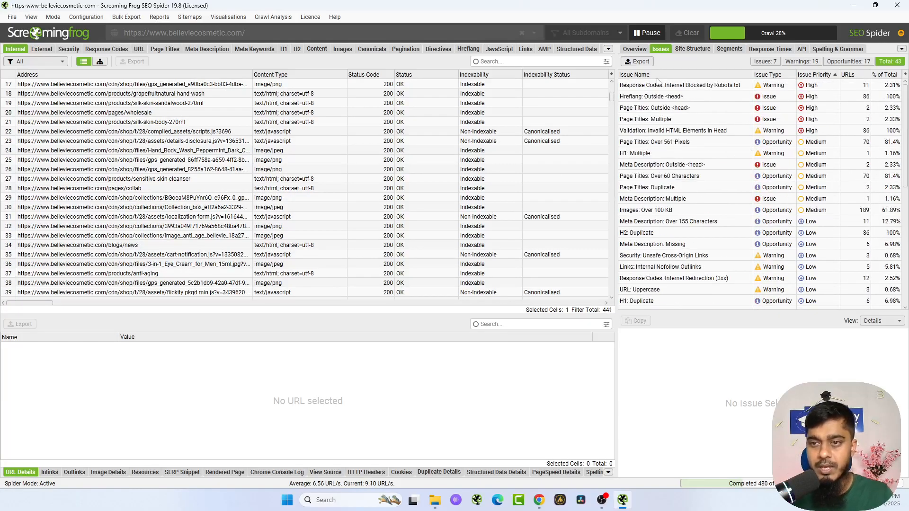
click(646, 50)
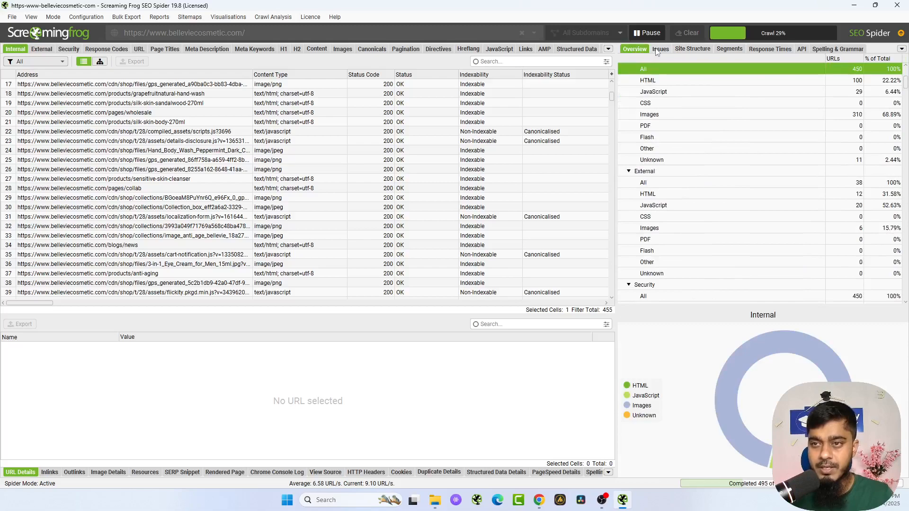
click(659, 49)
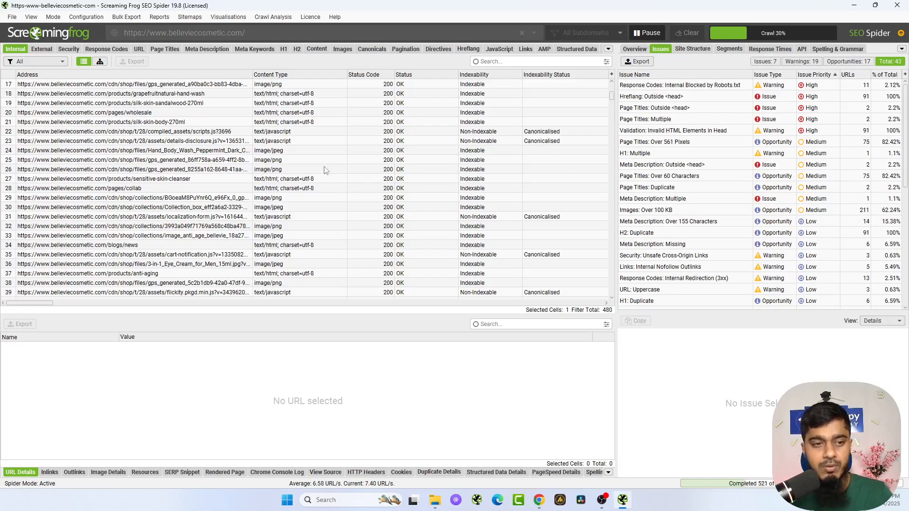
Look through the completed crawl's internal URLs from the start to the end of the list
click(637, 34)
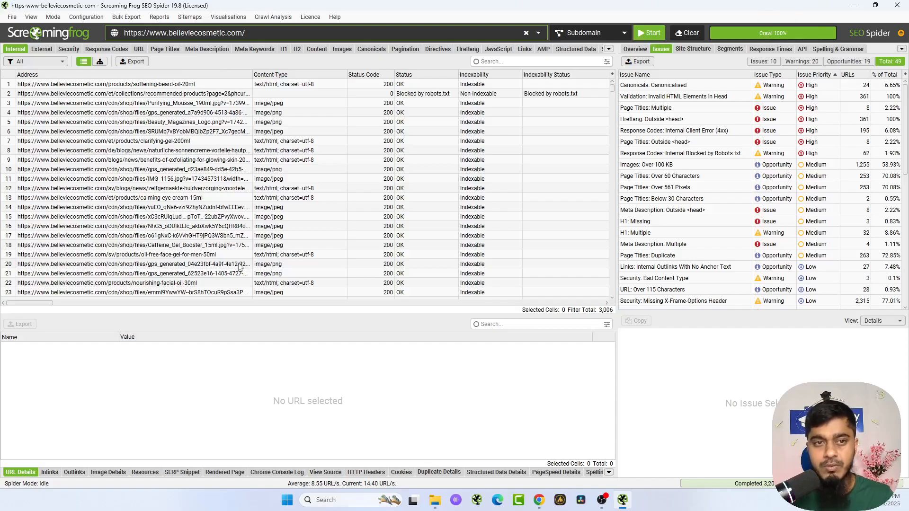
click(362, 367)
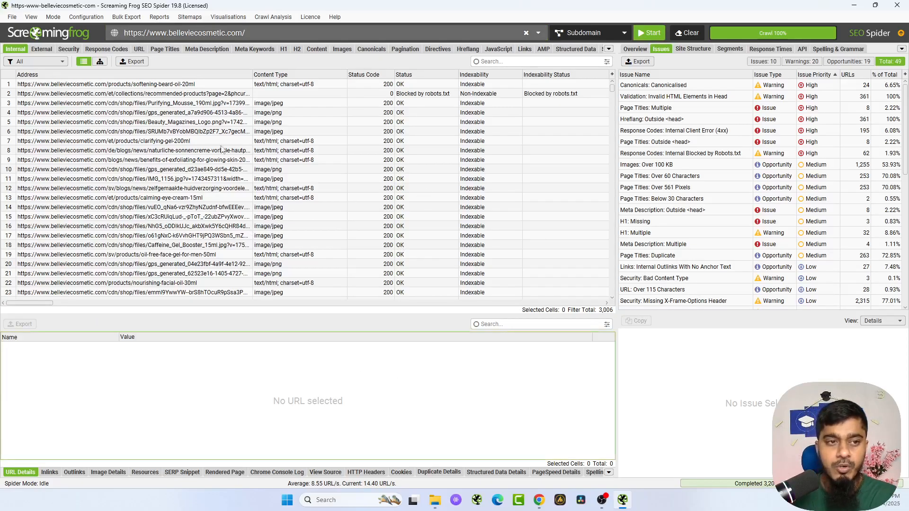
scroll(130, 144, down, 13)
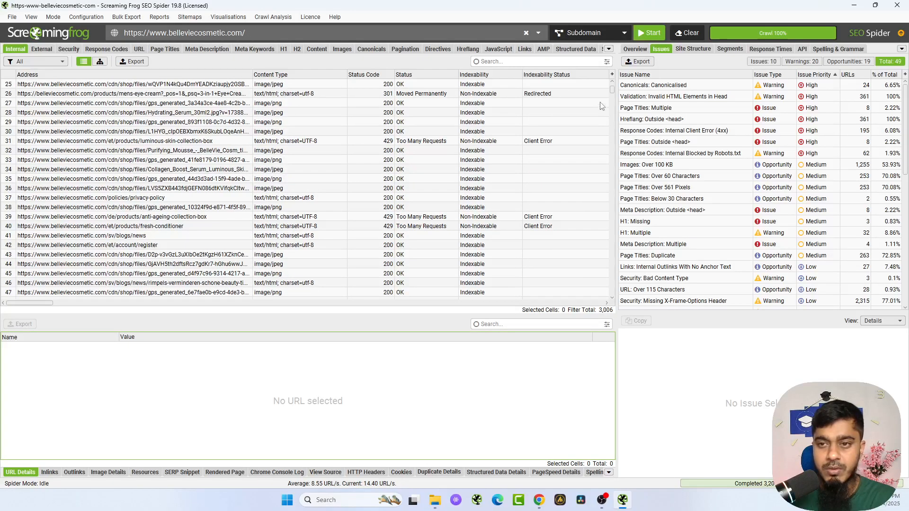
drag(611, 91, 613, 301)
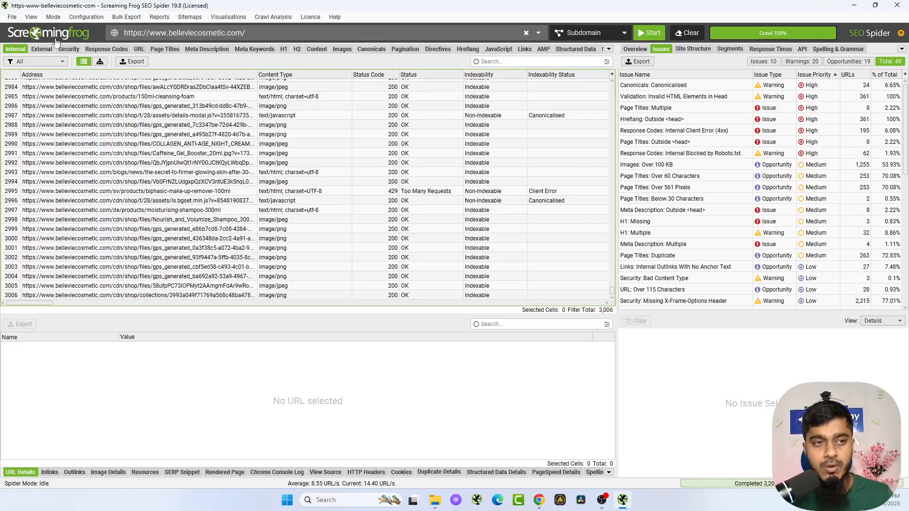
Check the options for saving the crawl as https-www-belleviecosmetic-com.seospider in the SEO Spider crawl data format, and leave without saving
click(12, 17)
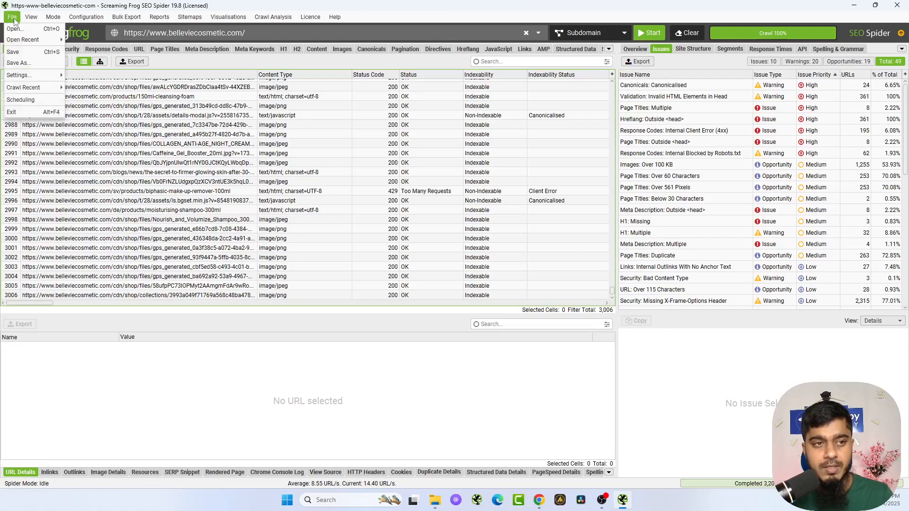
click(18, 63)
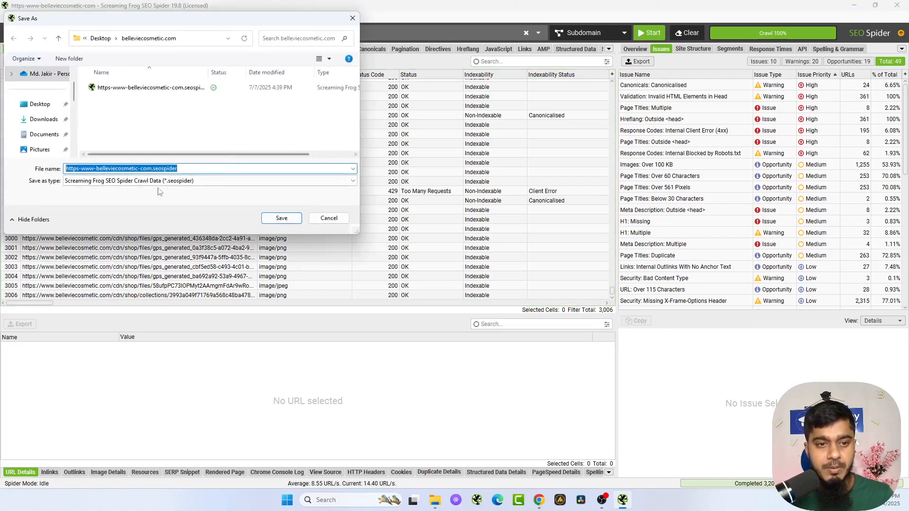
click(201, 184)
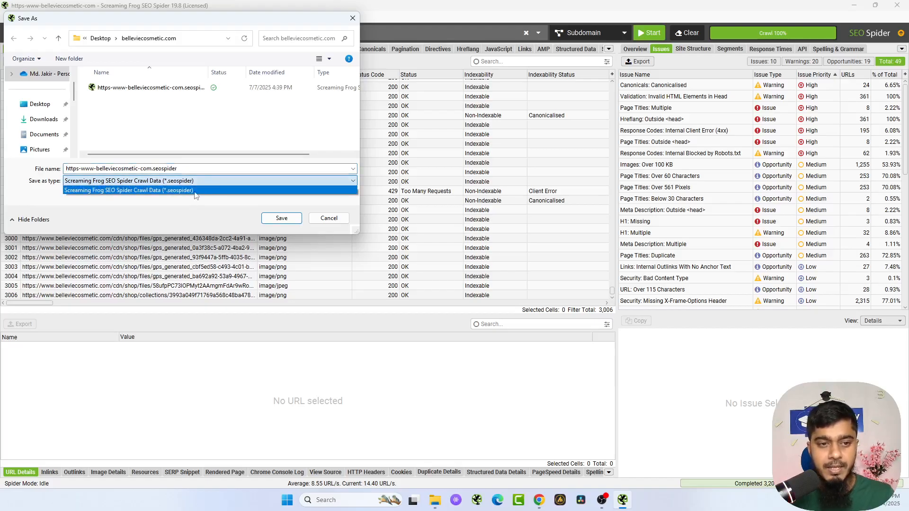
click(199, 194)
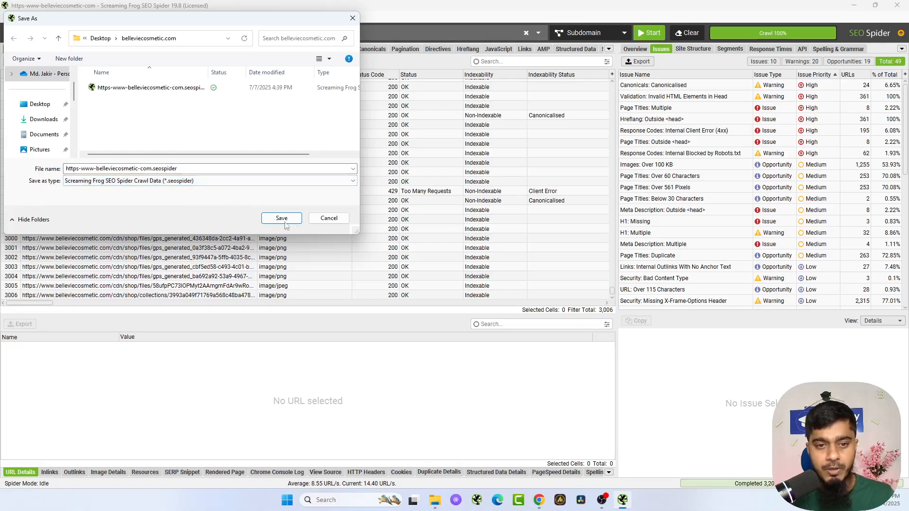
click(332, 219)
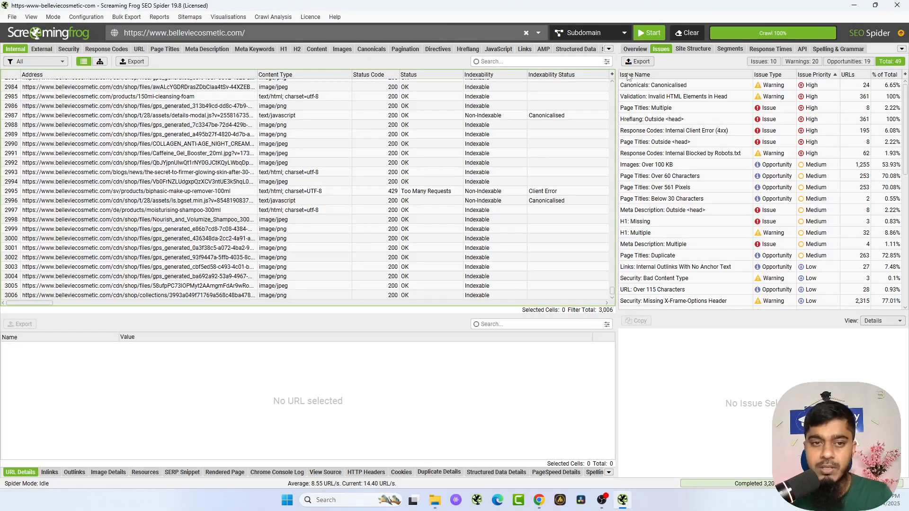
Locate the saved crawl https-www-belleviecosmetic-com.seospider for reopening, and leave without loading it
scroll(194, 170, up, 10)
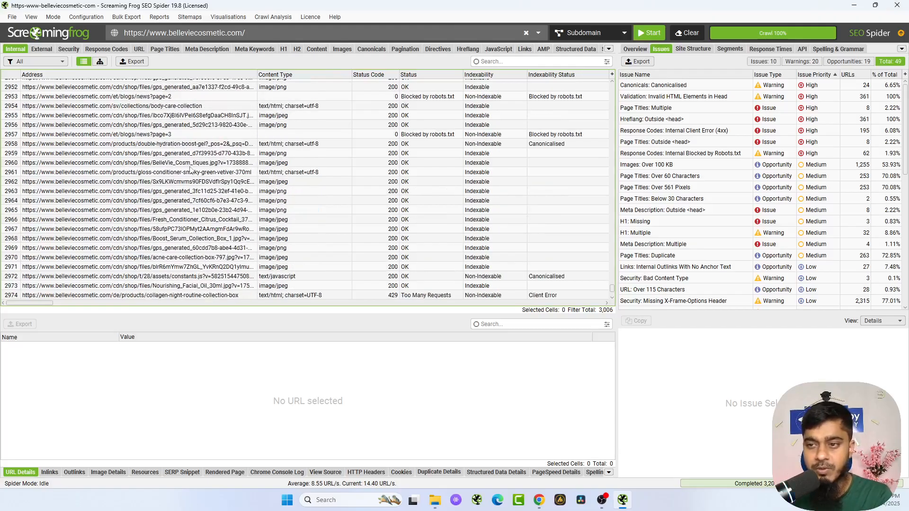
scroll(180, 165, up, 13)
click(11, 17)
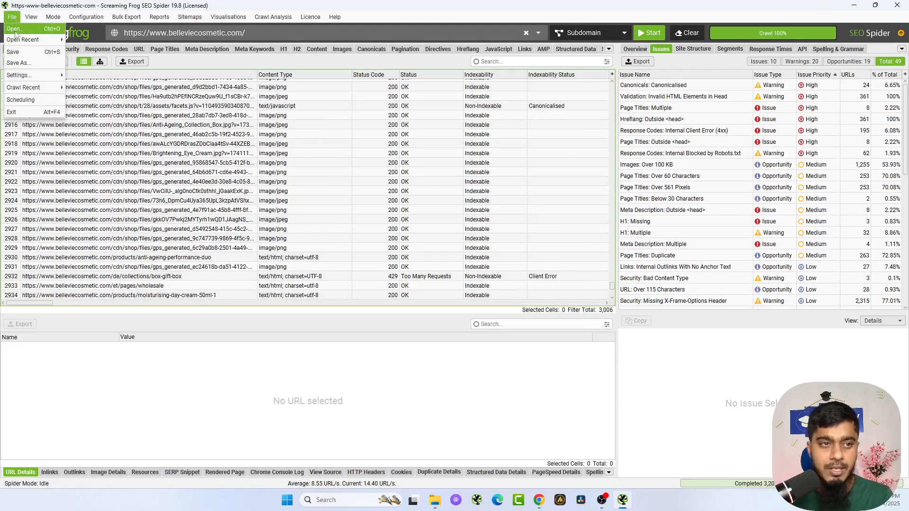
click(29, 29)
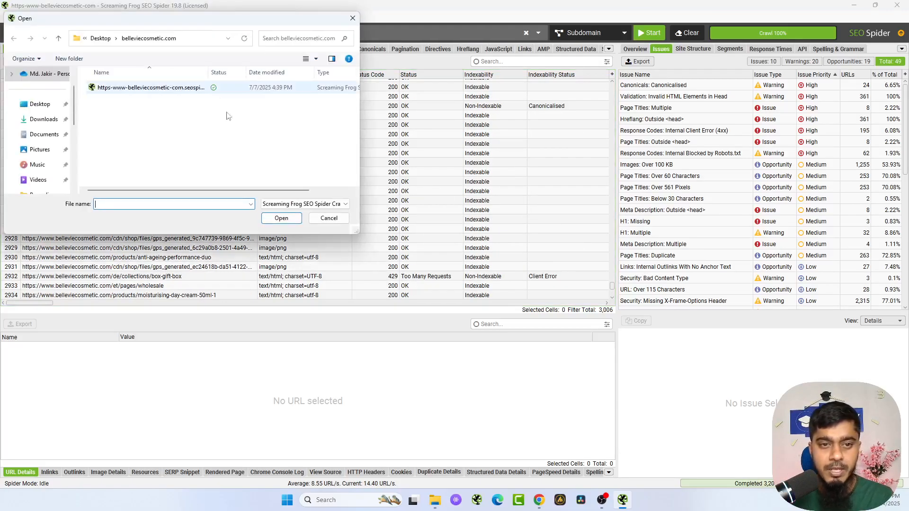
click(140, 88)
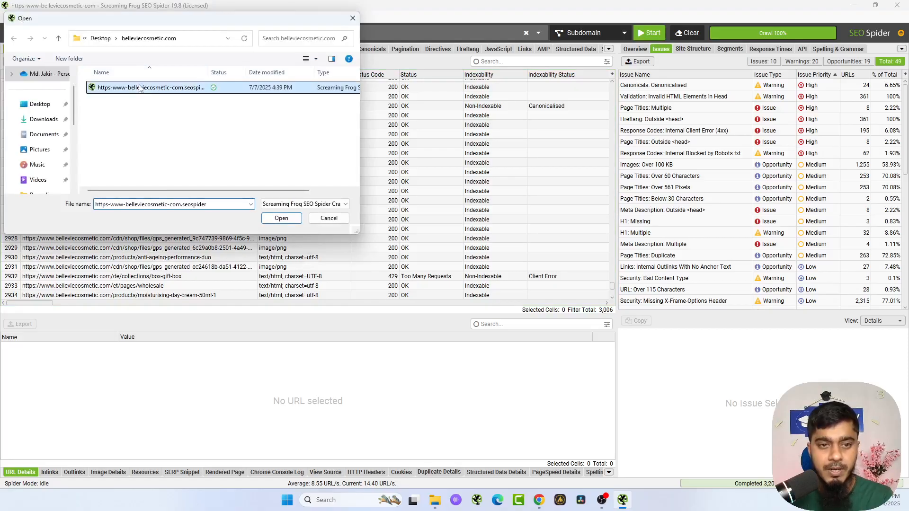
click(329, 218)
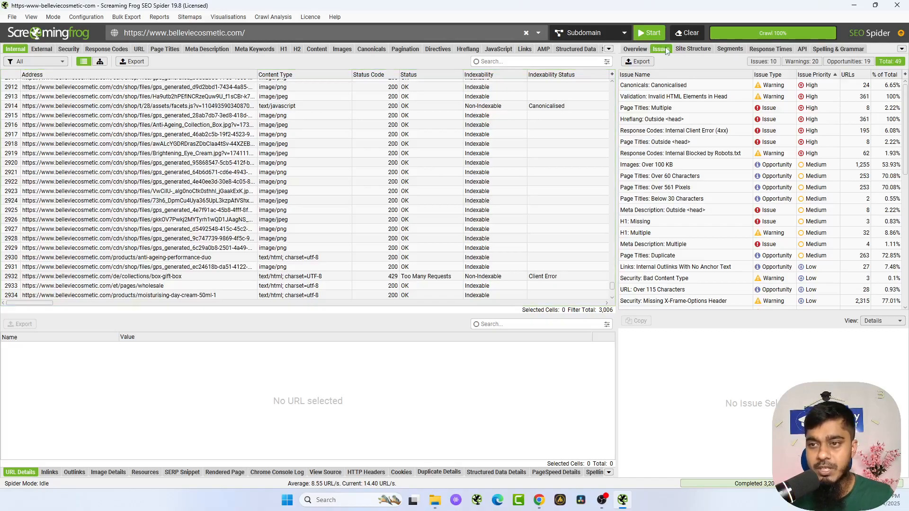
Skim the crawl's full issues list and show the pages with a missing H1
scroll(701, 265, down, 5)
scroll(725, 270, down, 5)
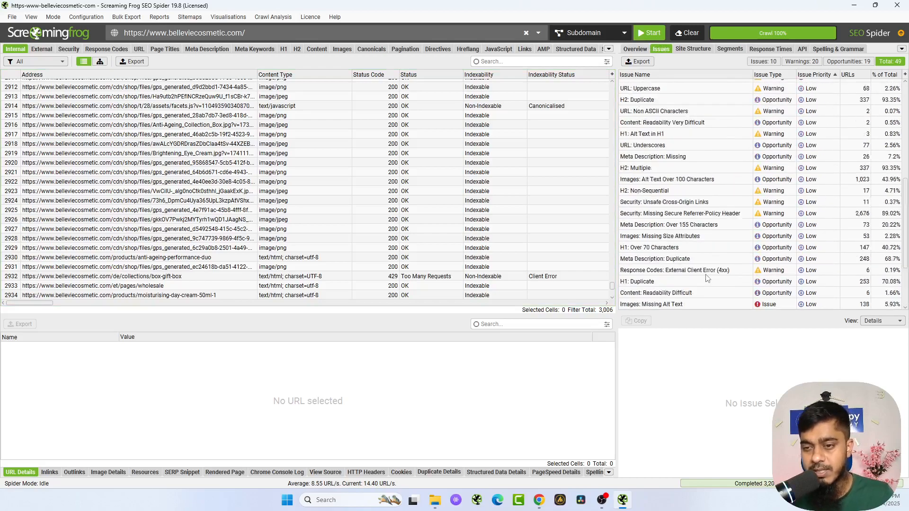
scroll(688, 278, up, 10)
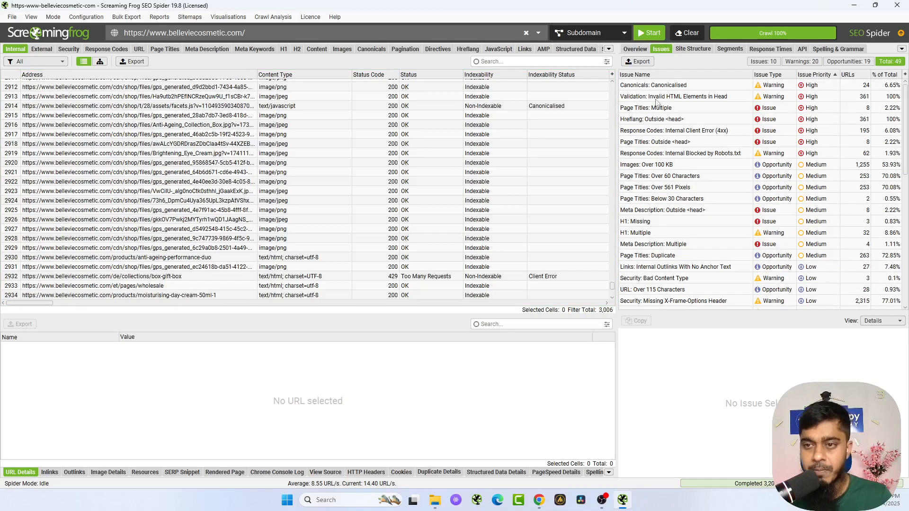
click(637, 223)
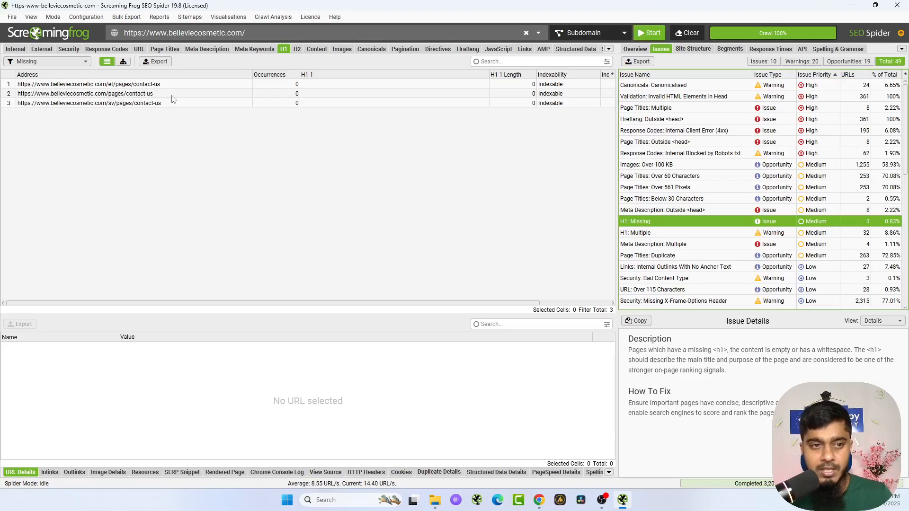
Show the pages with multiple H1s and inspect the English luminous-skin-collection-box product page with its first and second H1
click(636, 235)
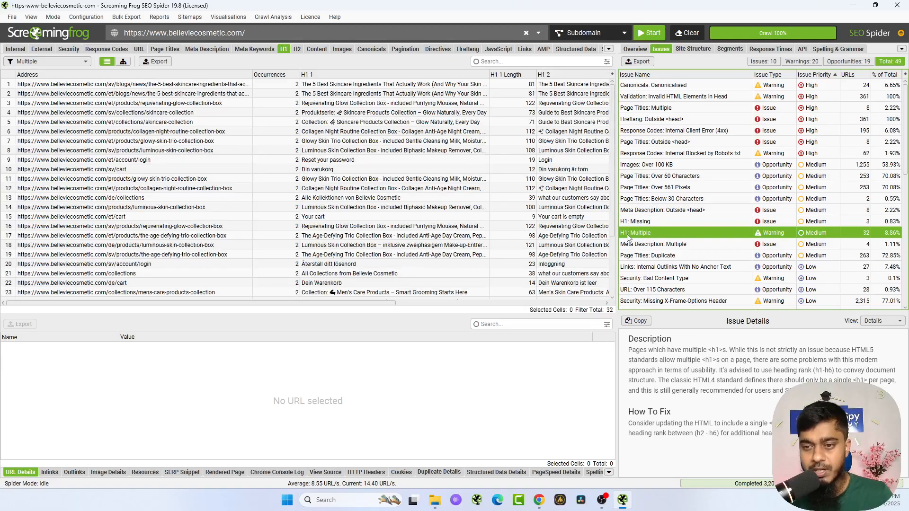
scroll(142, 207, down, 1)
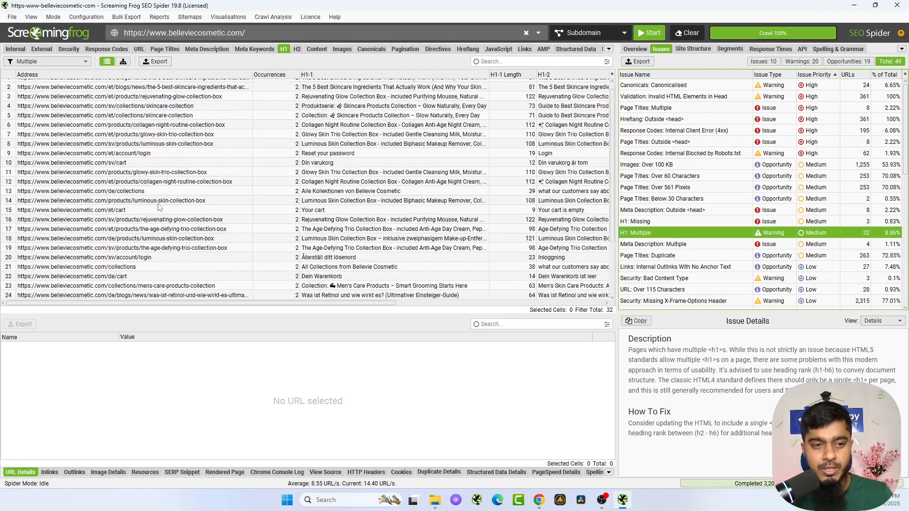
click(139, 203)
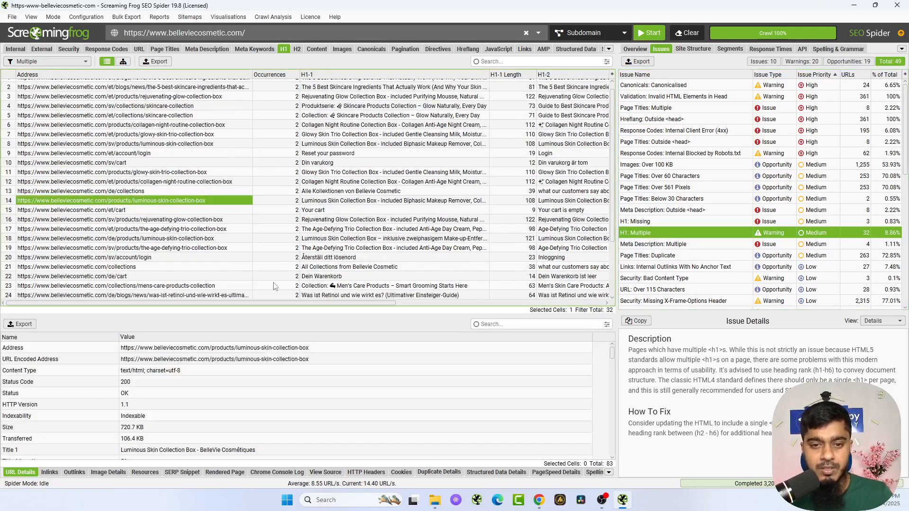
drag(251, 306, 346, 317)
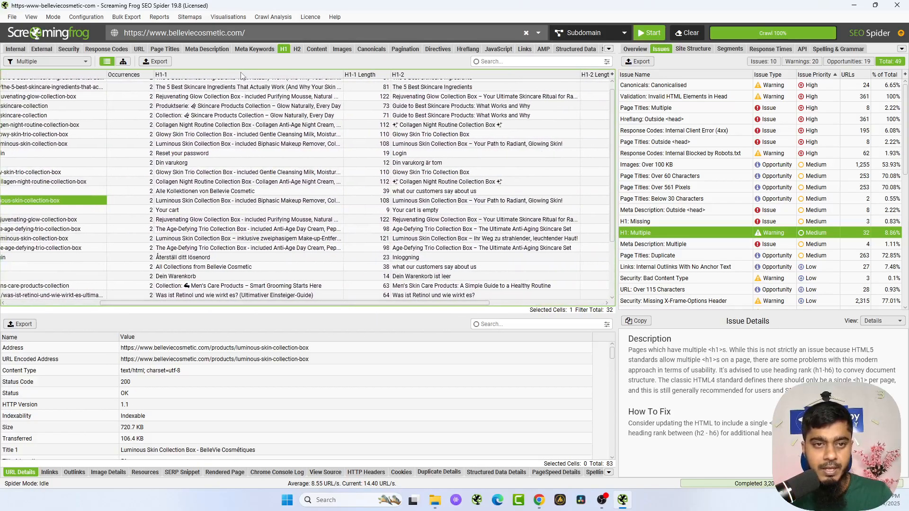
Sort the pages with multiple H1s by their second H1 and look through their addresses
click(247, 75)
click(463, 75)
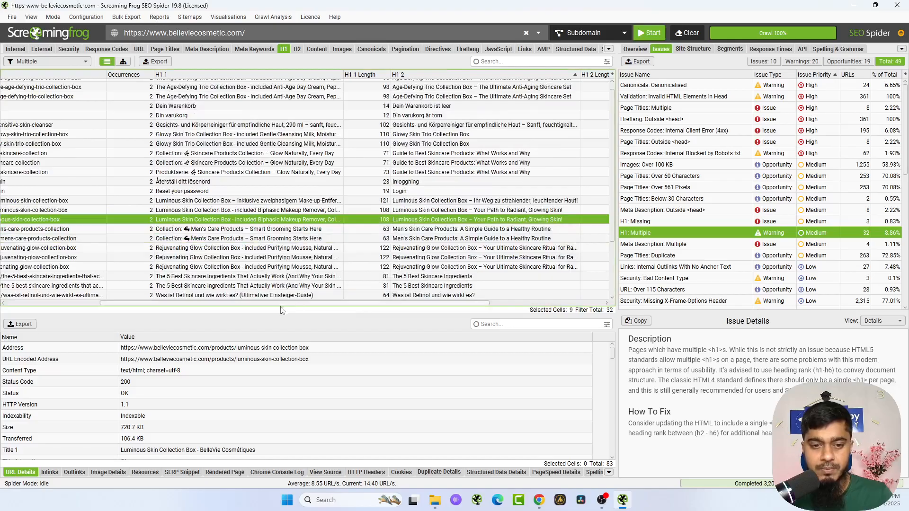
drag(197, 303, 65, 284)
scroll(65, 284, down, 3)
scroll(65, 284, up, 4)
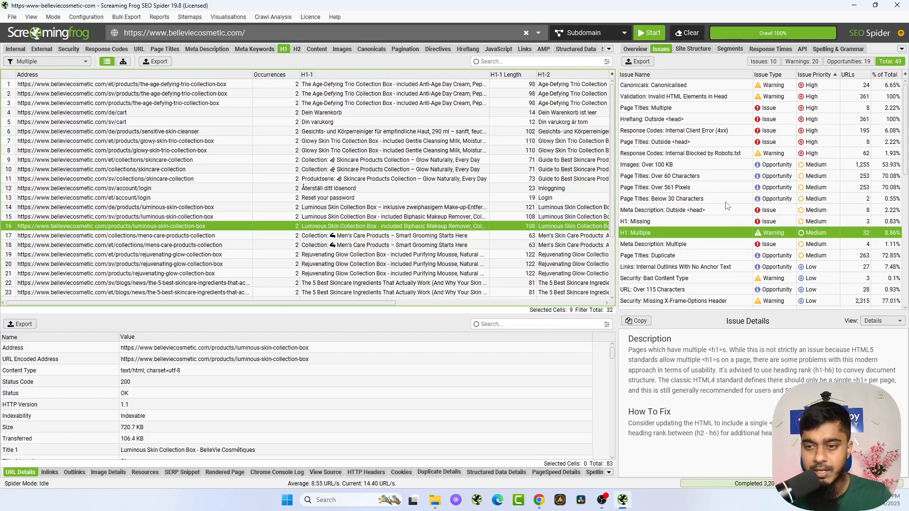
Show the pages with multiple meta descriptions and compare their first and second descriptions
click(658, 246)
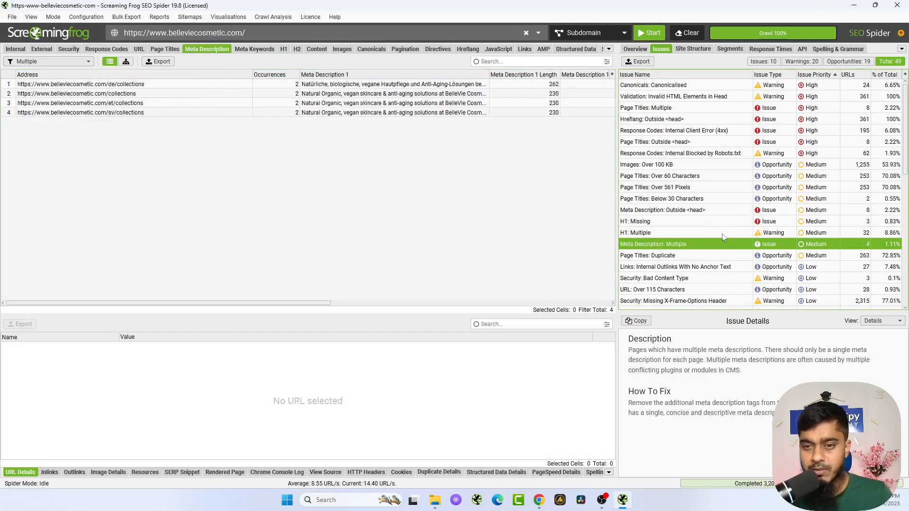
drag(287, 304, 466, 317)
scroll(699, 191, down, 4)
scroll(700, 191, up, 4)
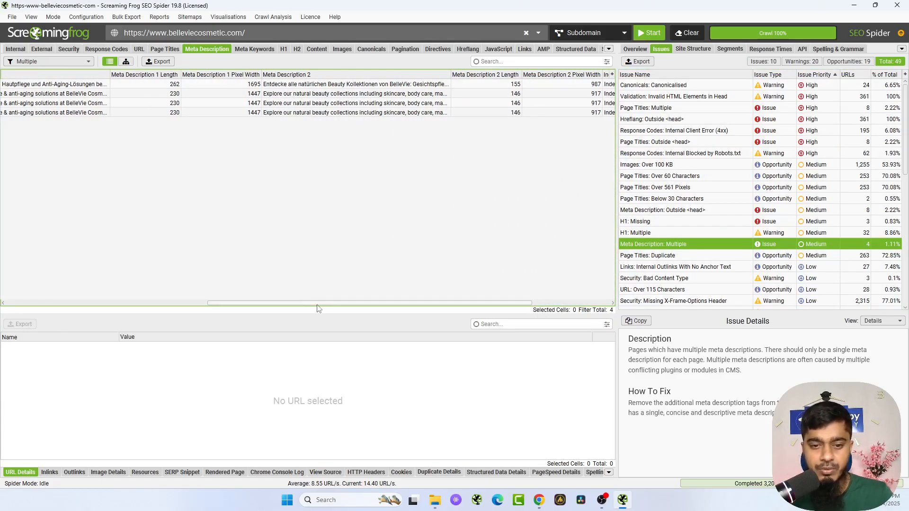
Review the remaining SEO issues, sort the issues list alphabetically by issue name, and look through the grouped issues
scroll(694, 162, down, 3)
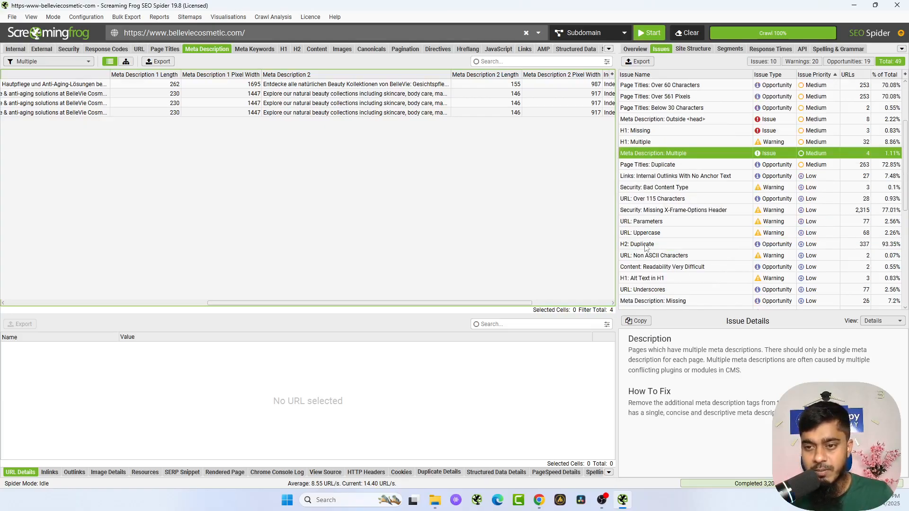
scroll(678, 231, down, 4)
scroll(678, 231, down, 3)
scroll(678, 231, down, 2)
scroll(677, 231, up, 10)
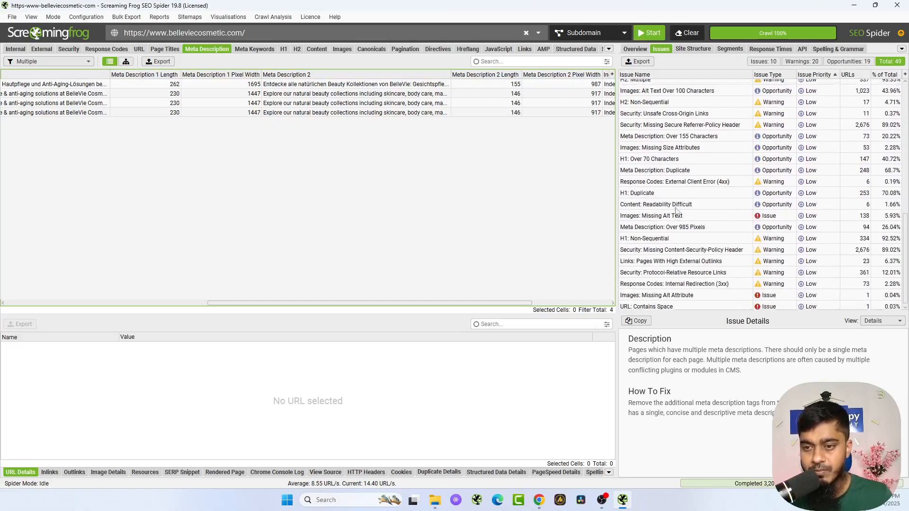
click(638, 75)
scroll(669, 198, down, 10)
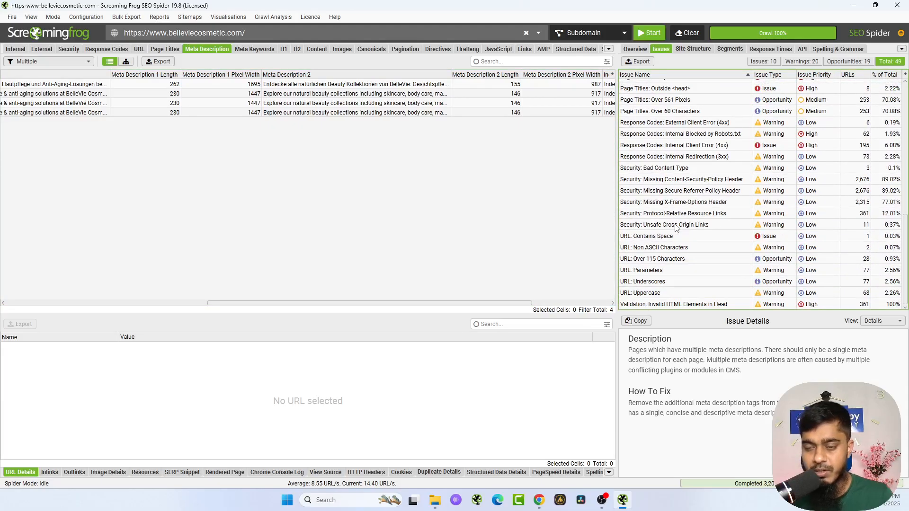
scroll(675, 190, up, 7)
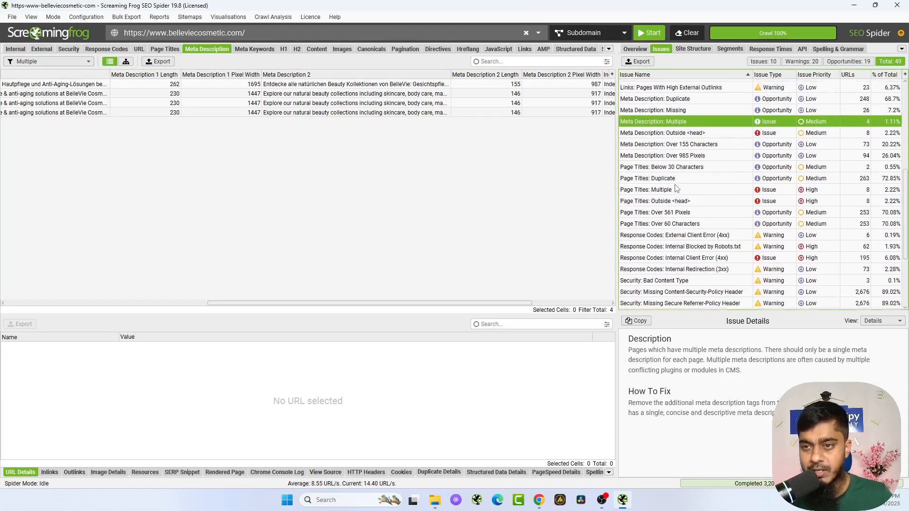
scroll(707, 195, up, 3)
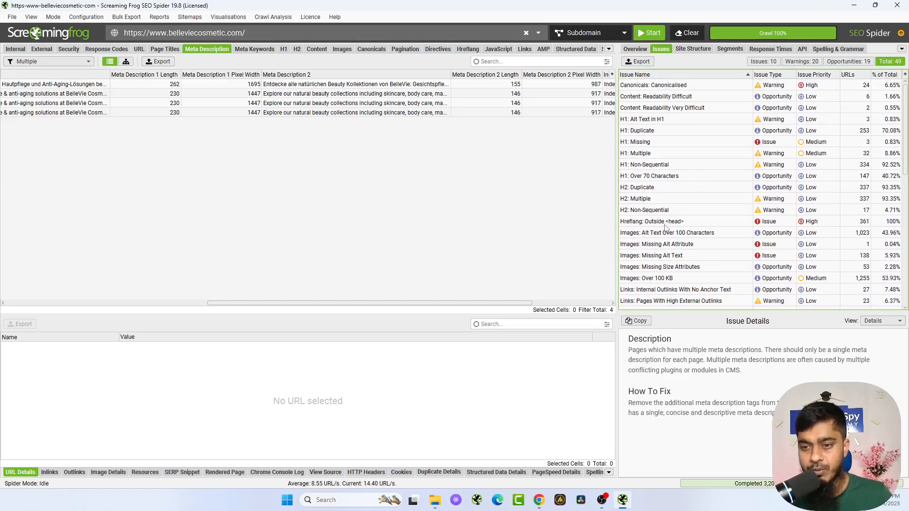
scroll(665, 228, down, 3)
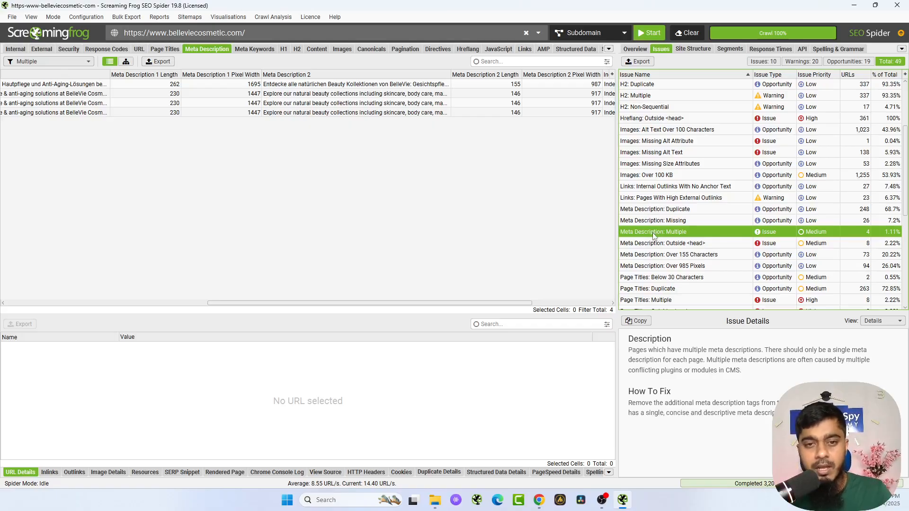
Recheck the addresses with multiple meta descriptions, then examine the External Client Error (4xx) URLs alongside all external URLs
drag(427, 304, 170, 297)
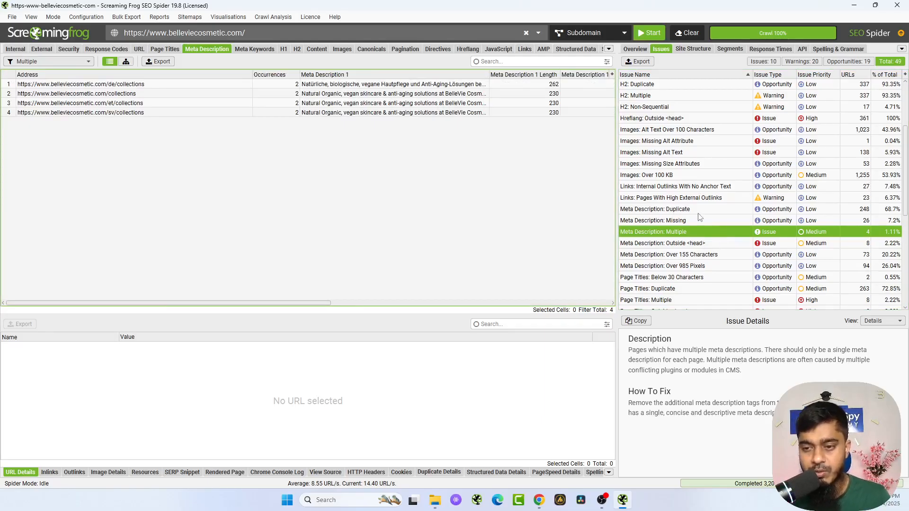
scroll(698, 214, down, 4)
scroll(699, 214, down, 1)
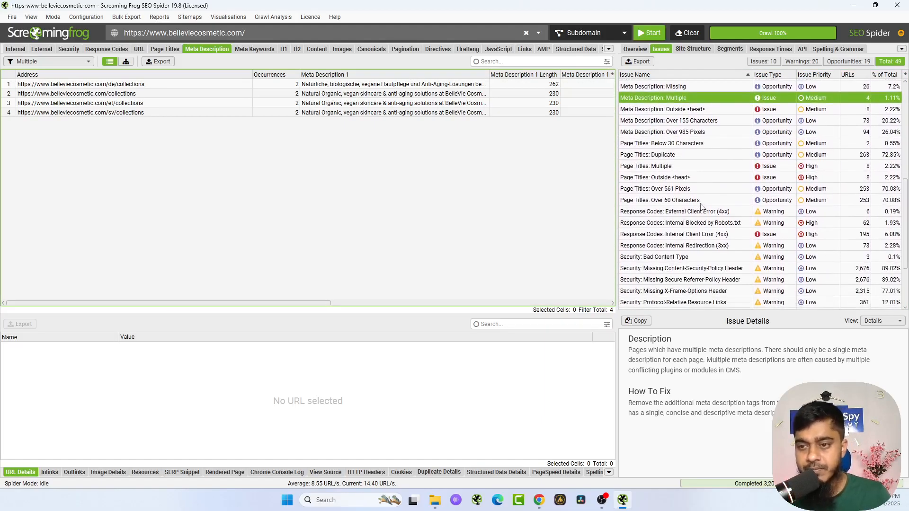
click(670, 213)
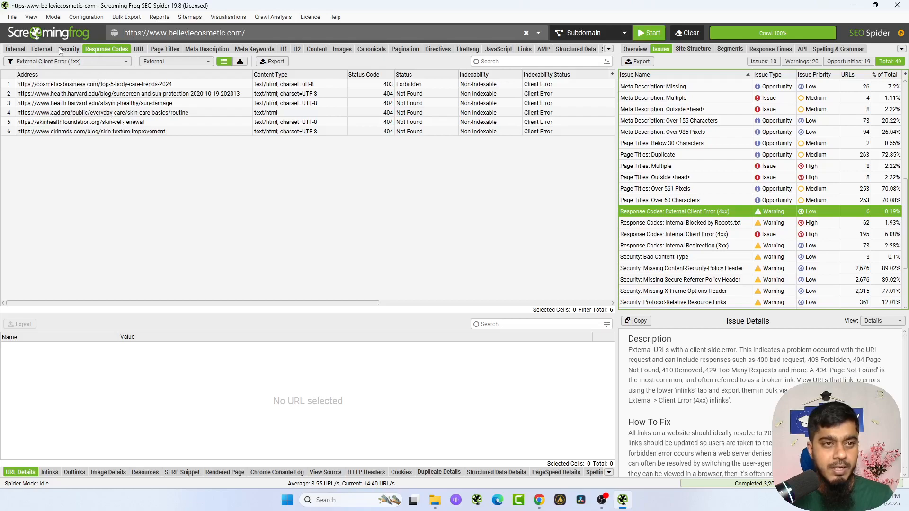
click(38, 49)
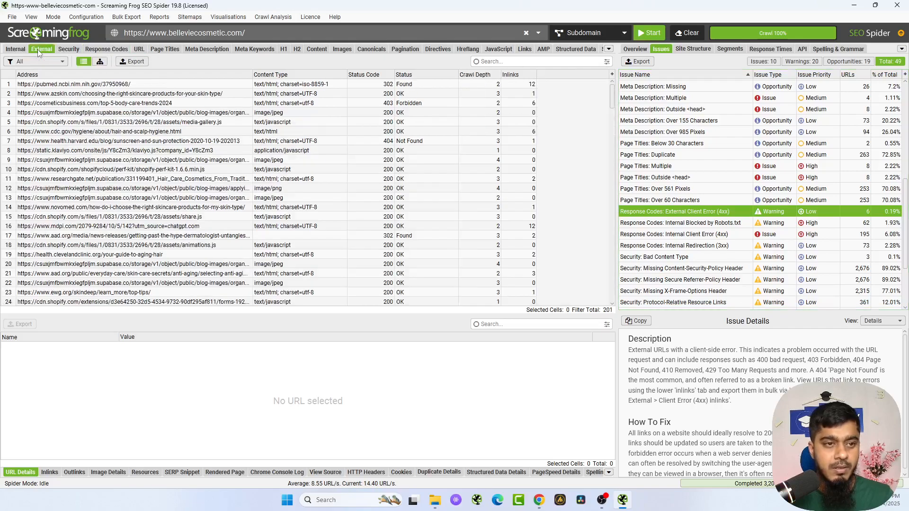
Show all internal URLs, then return to the External Client Error (4xx) issue and inspect the Harvard sunscreen and cosmeticsbusiness.com URLs
click(19, 52)
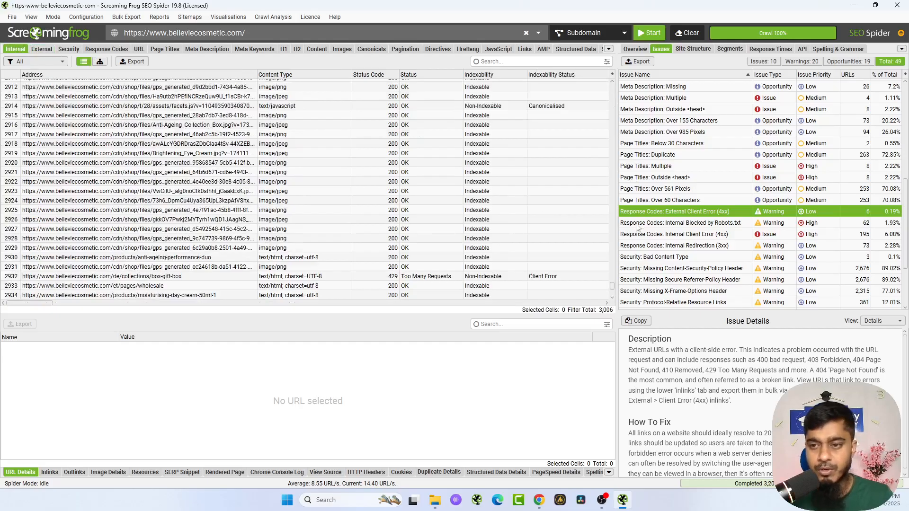
click(643, 200)
click(641, 212)
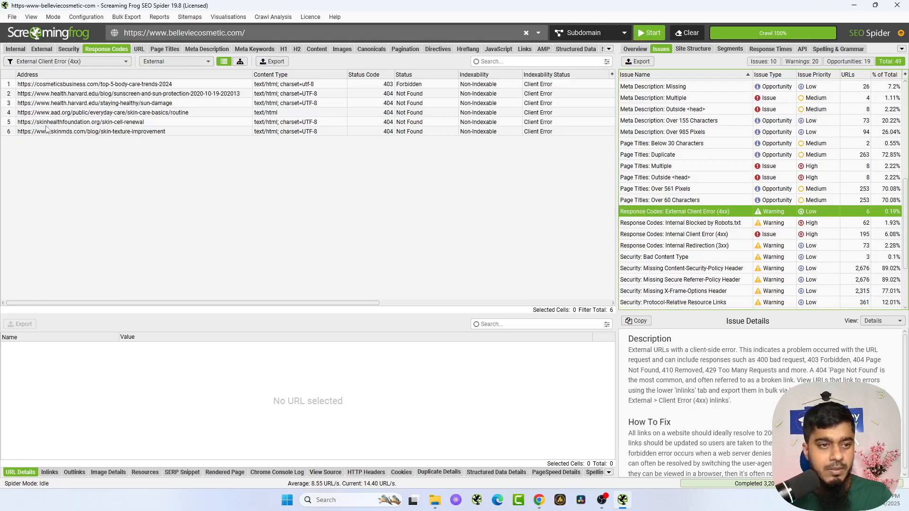
click(83, 94)
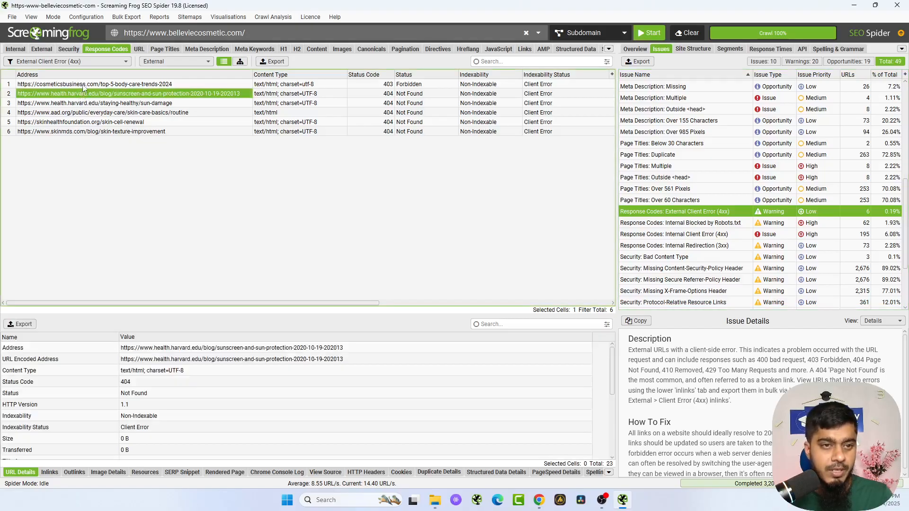
click(82, 85)
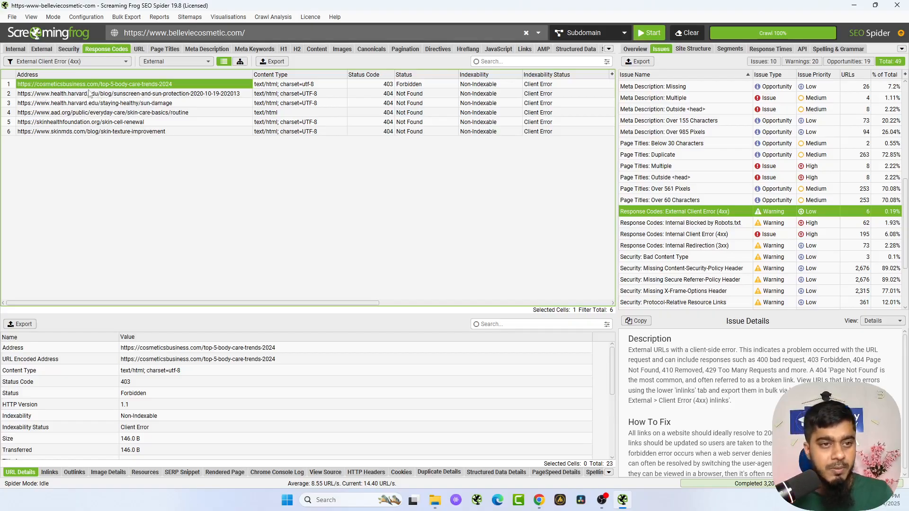
Show the URLs affected by the Internal Client Error (4xx) issue and look through the whole list
scroll(685, 232, down, 1)
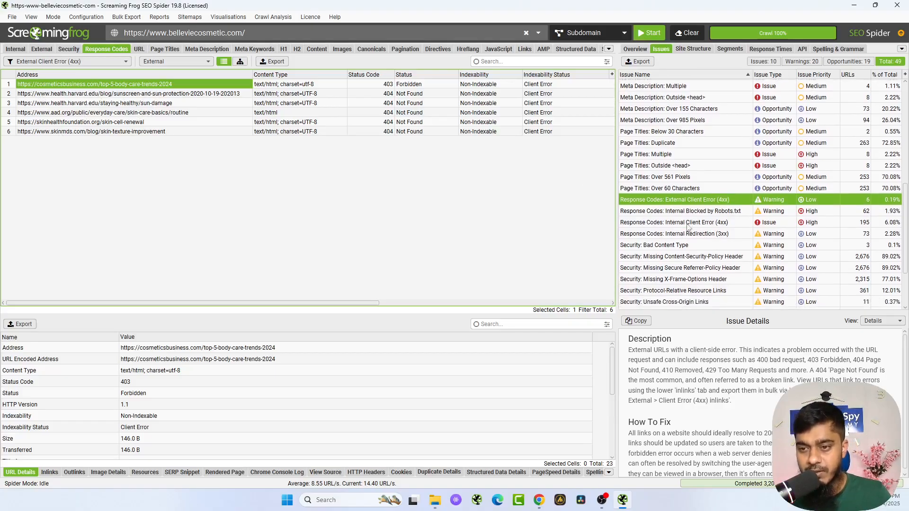
click(681, 224)
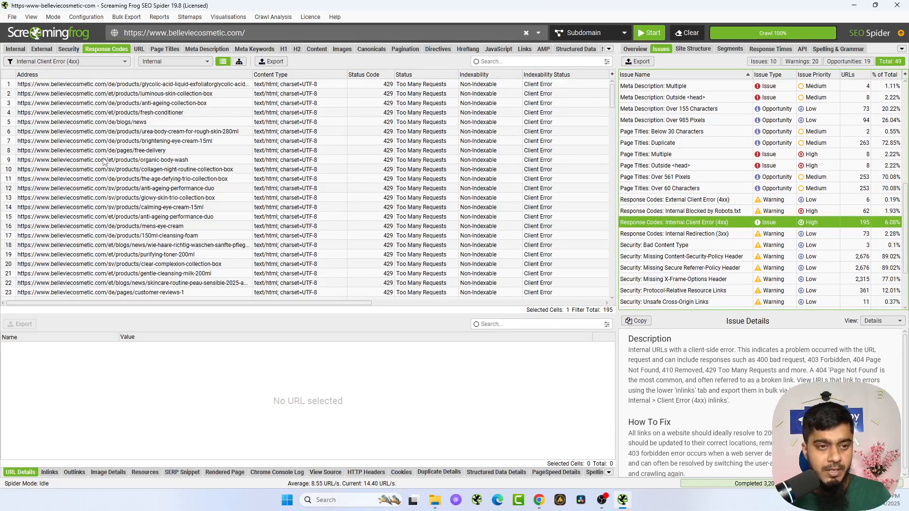
scroll(107, 185, down, 14)
scroll(141, 197, down, 18)
scroll(136, 248, down, 20)
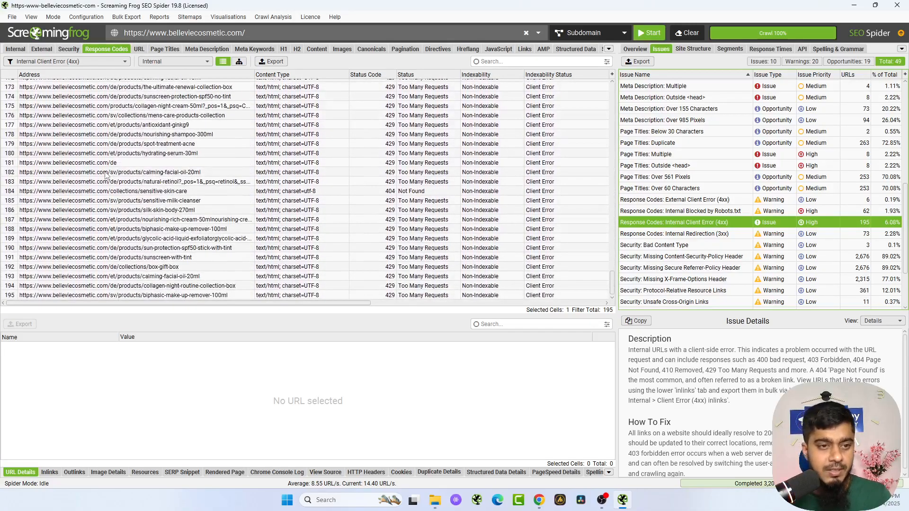
scroll(147, 142, up, 20)
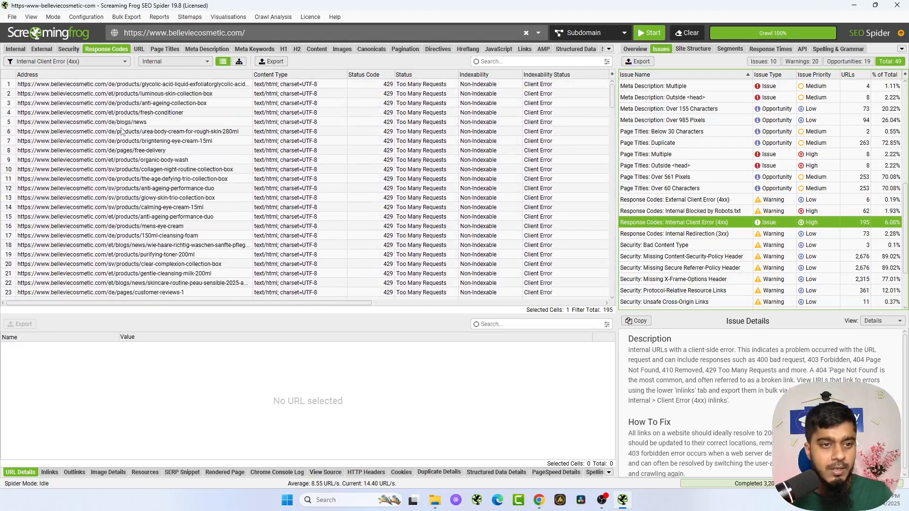
Sort the internal client-error URLs by address and select /collections/sensitive-skin-care to check it against the other rows
click(39, 76)
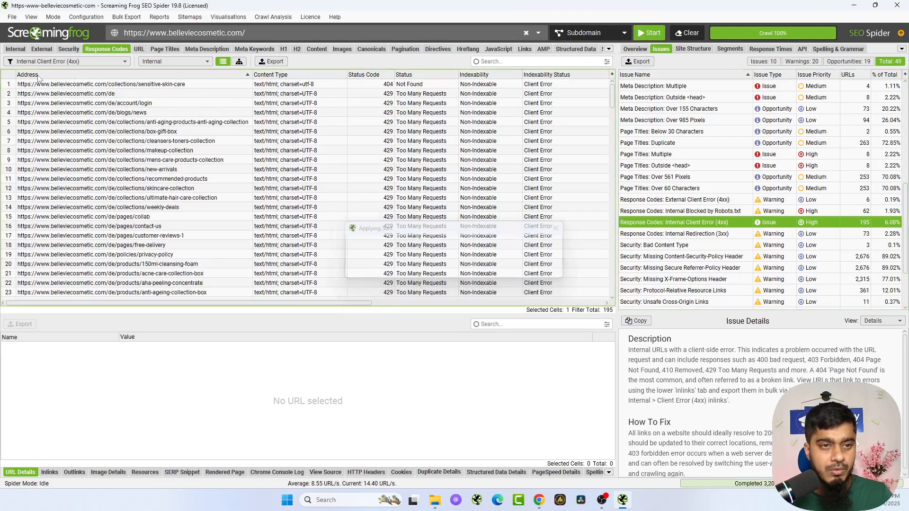
click(150, 84)
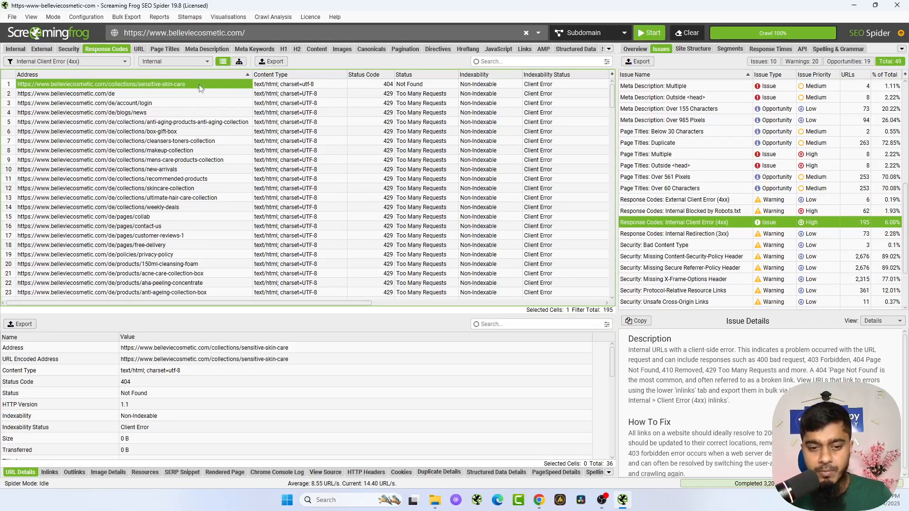
scroll(198, 302, right, 4)
scroll(198, 297, down, 3)
scroll(299, 378, down, 1)
scroll(187, 352, up, 1)
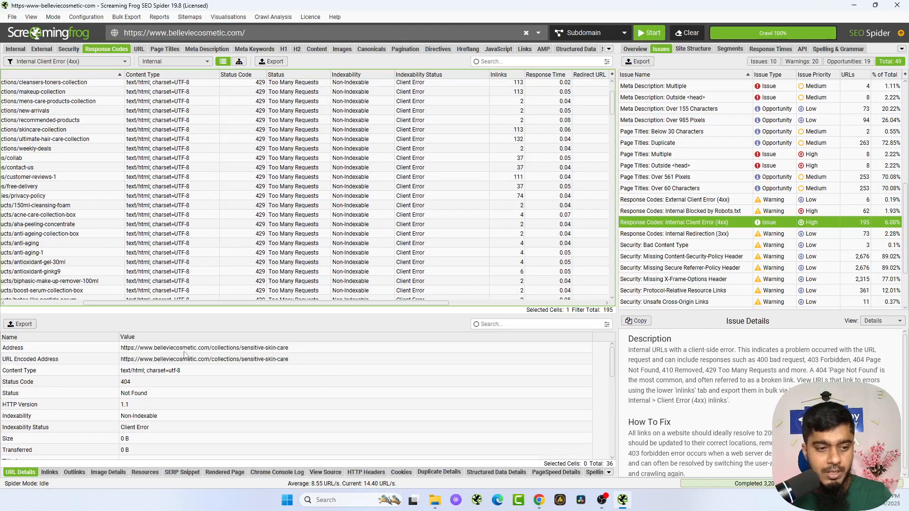
scroll(359, 374, down, 3)
scroll(101, 102, left, 4)
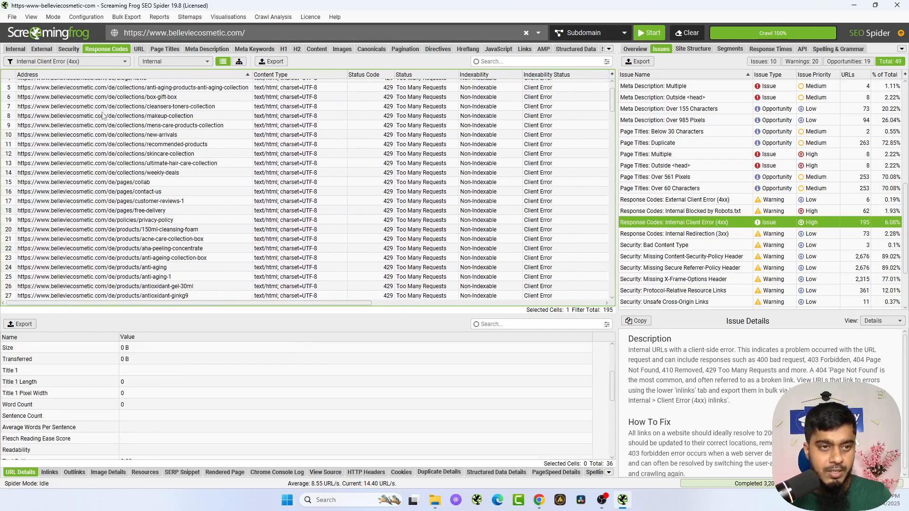
scroll(112, 127, up, 3)
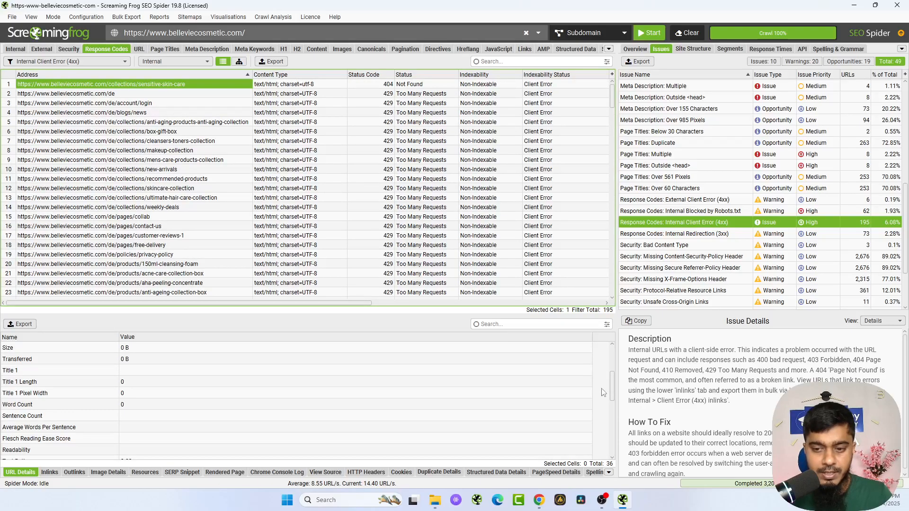
Examine the URL details of /collections/sensitive-skin-care, including its indexability, crawl depth and inlink fields
scroll(606, 393, up, 3)
scroll(611, 396, down, 4)
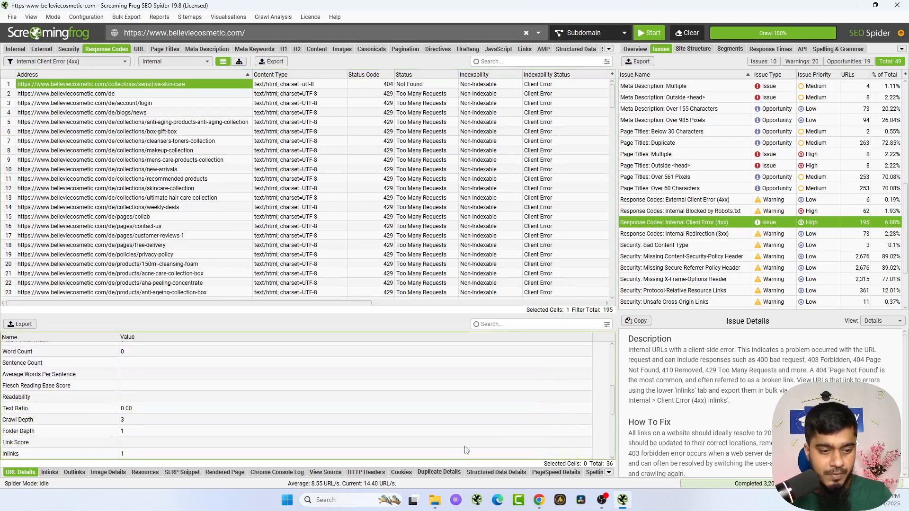
drag(612, 402, 628, 348)
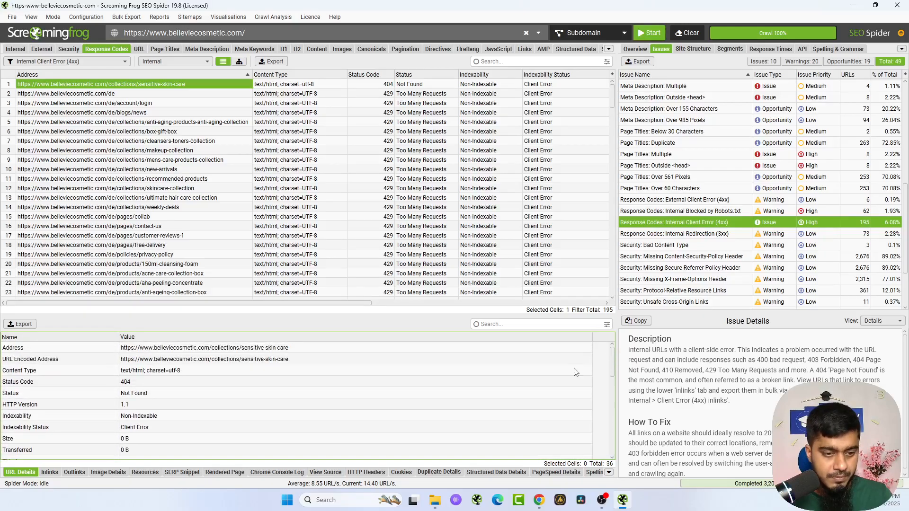
click(100, 425)
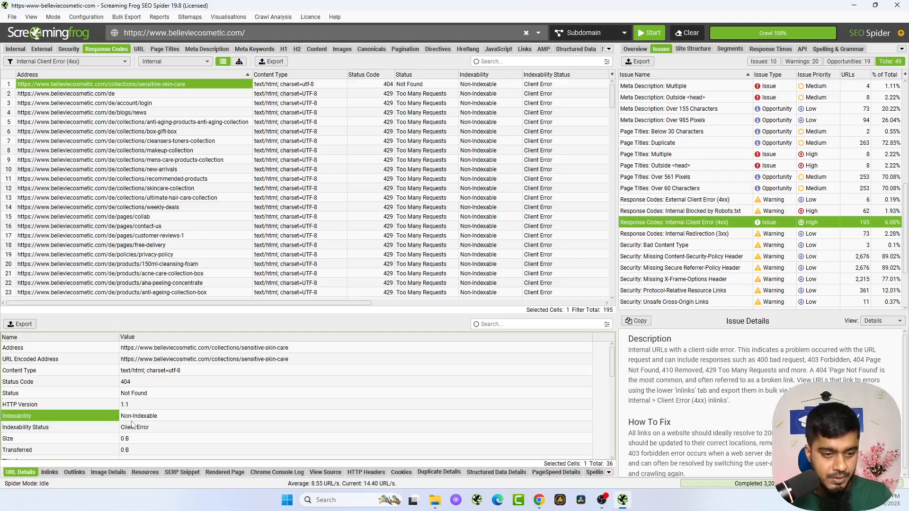
scroll(95, 419, down, 7)
scroll(90, 414, down, 4)
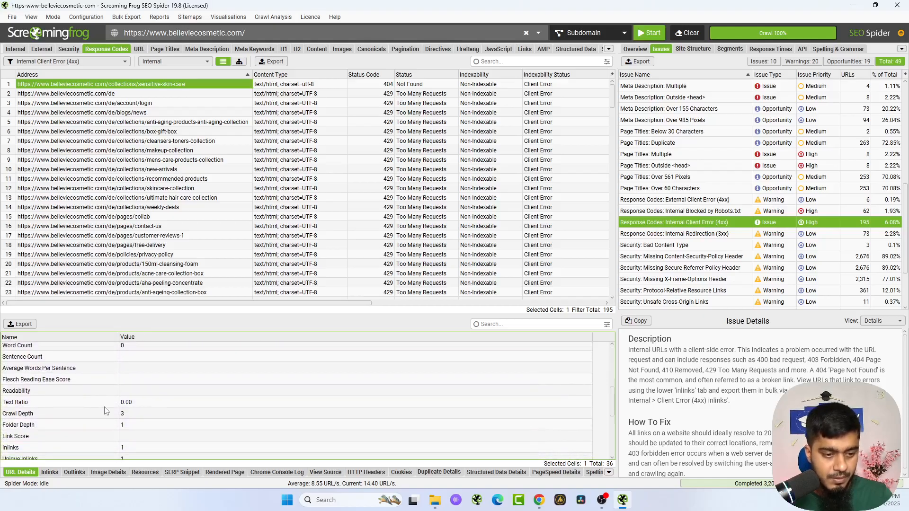
Show the inlinks of /collections/sensitive-skin-care and check the linking page address and the link's anchor text
click(50, 473)
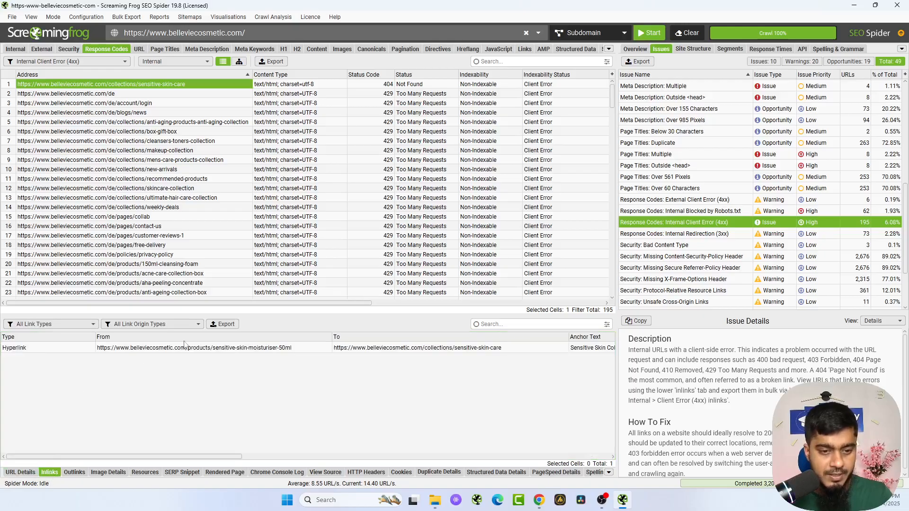
click(165, 349)
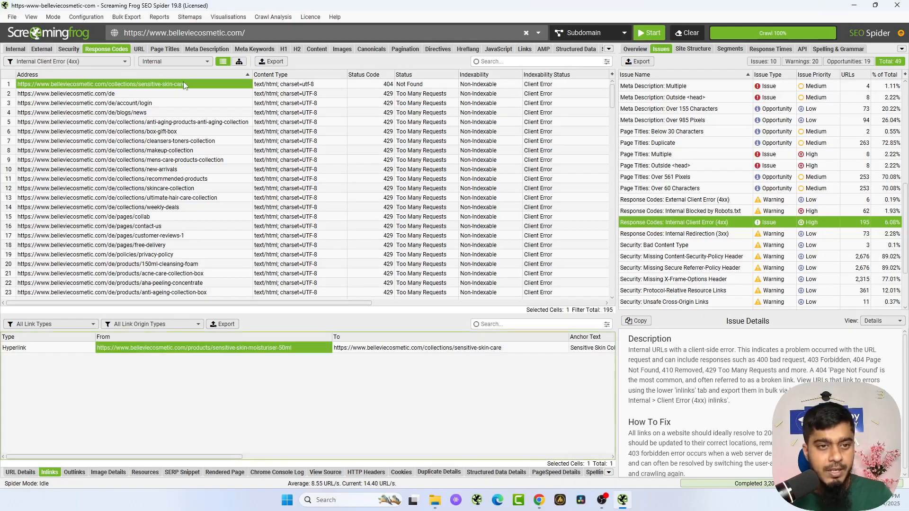
drag(229, 456, 317, 454)
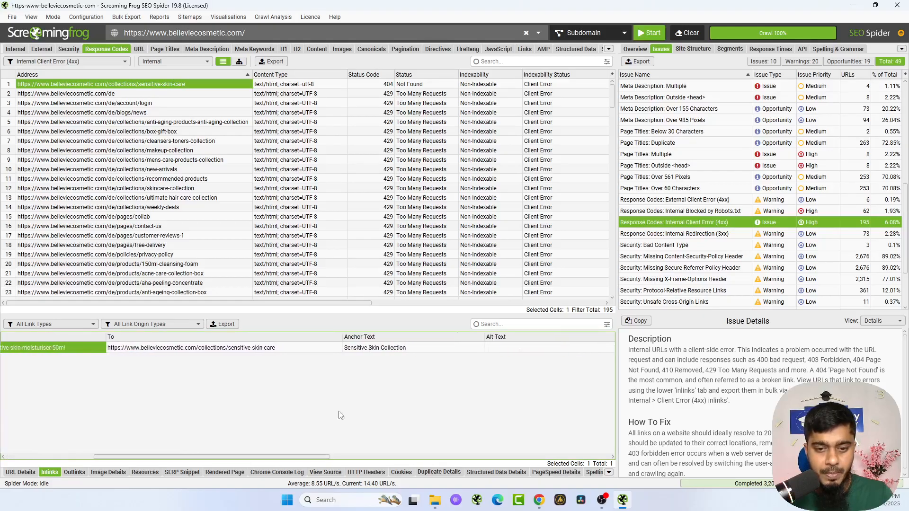
click(376, 349)
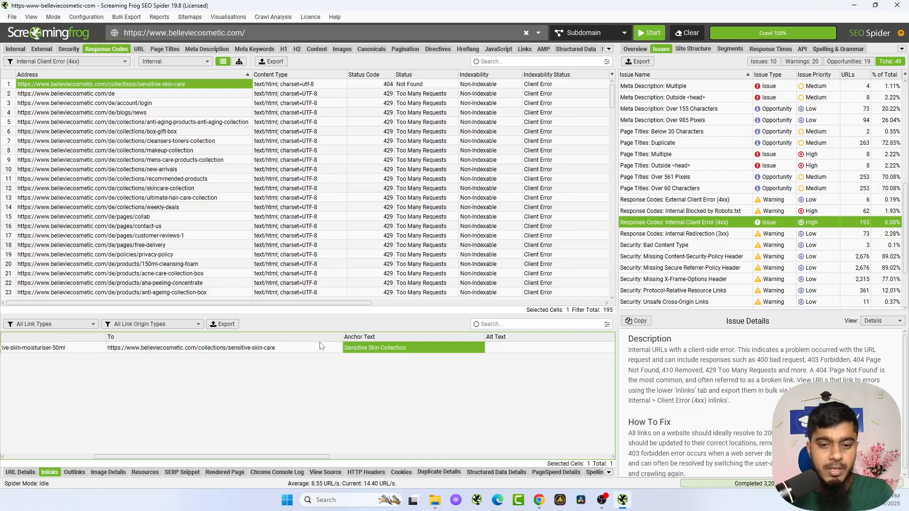
click(71, 348)
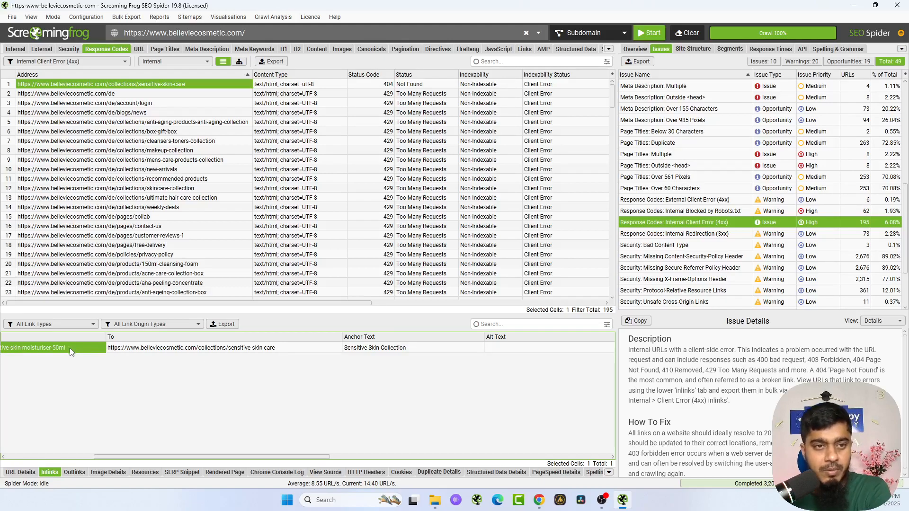
click(383, 353)
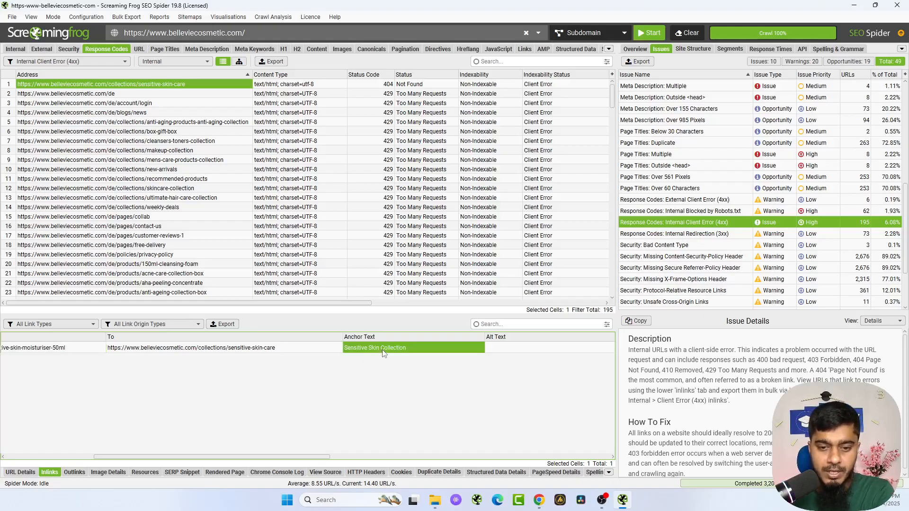
click(67, 350)
right_click(55, 348)
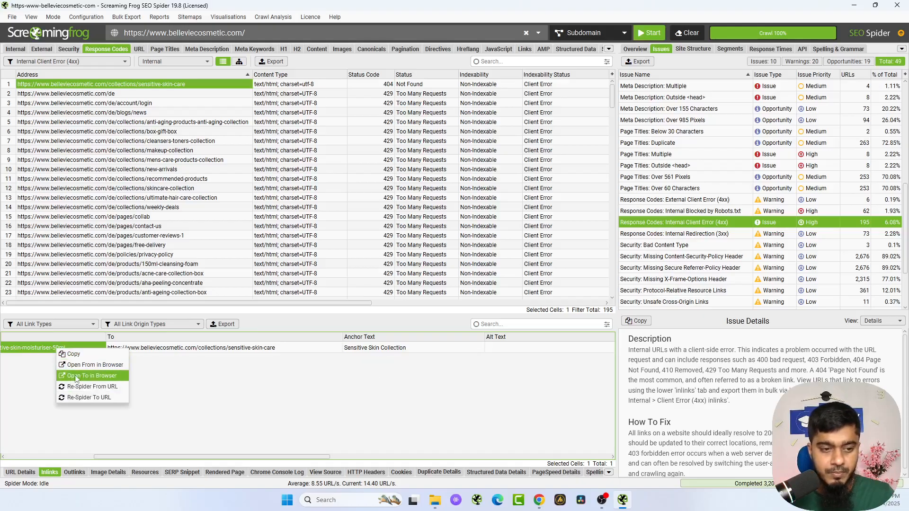
click(83, 363)
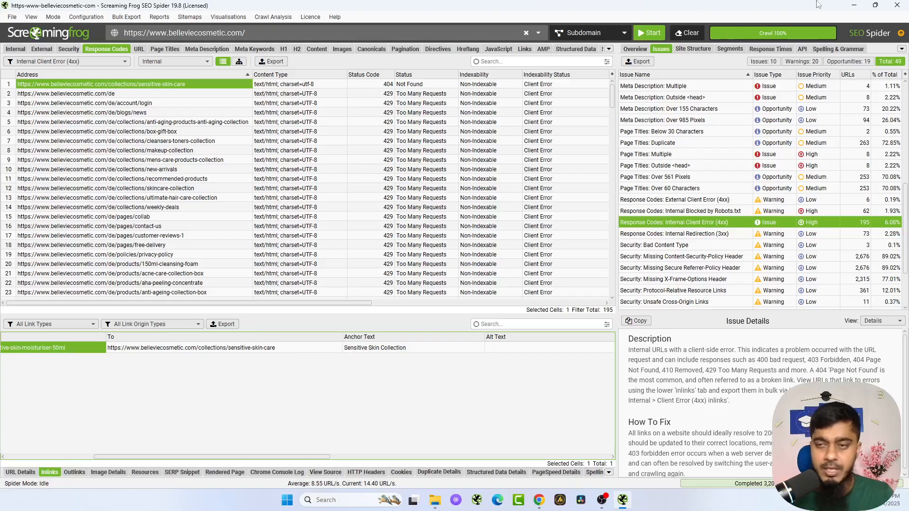
click(854, 5)
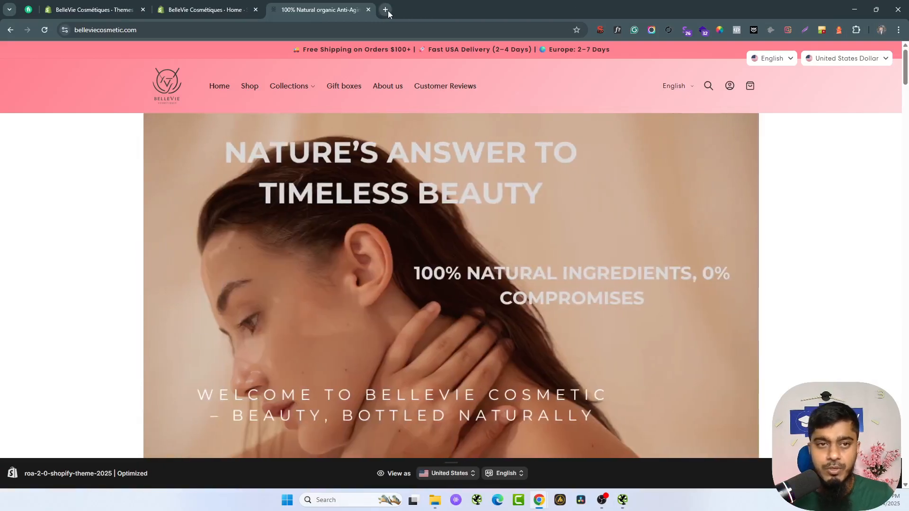
click(386, 9)
key(ctrl+v)
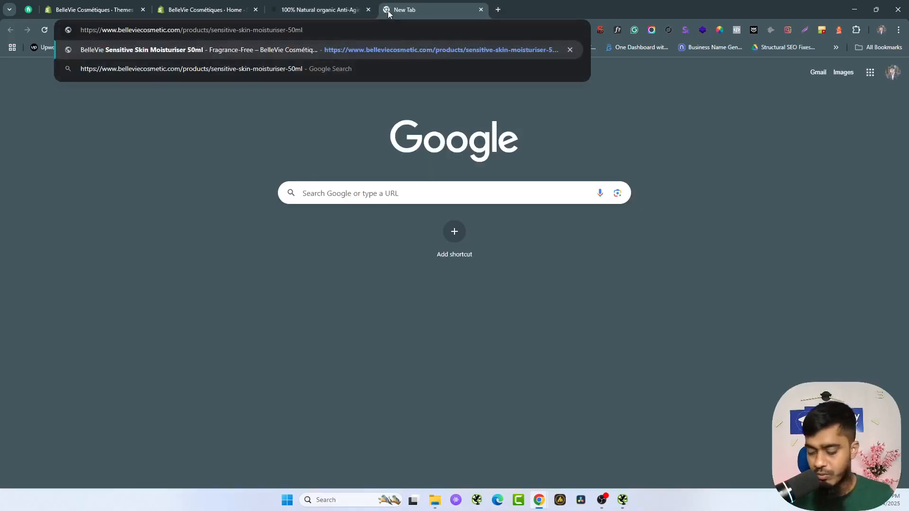
key(Return)
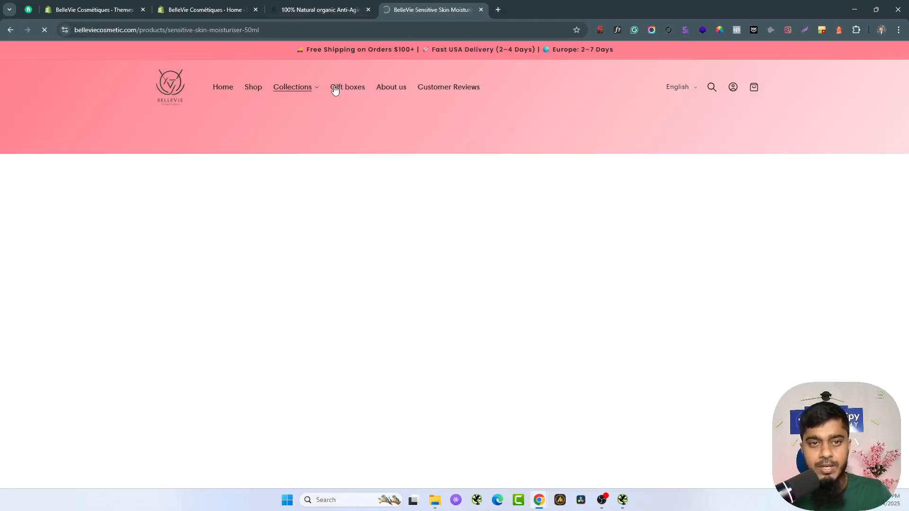
Search the Sensitive Skin Moisturiser product page for the broken link, expanding the Fast & Reliable Shipping section
scroll(780, 280, down, 3)
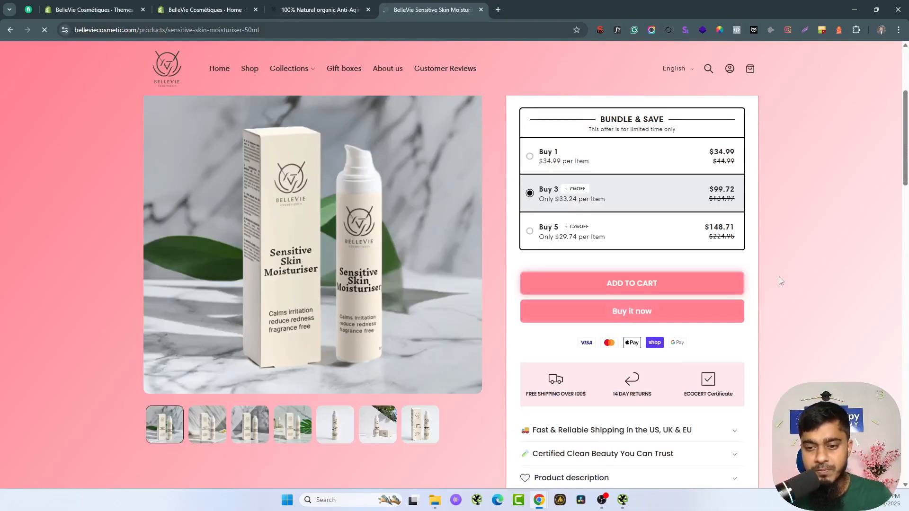
scroll(780, 281, down, 10)
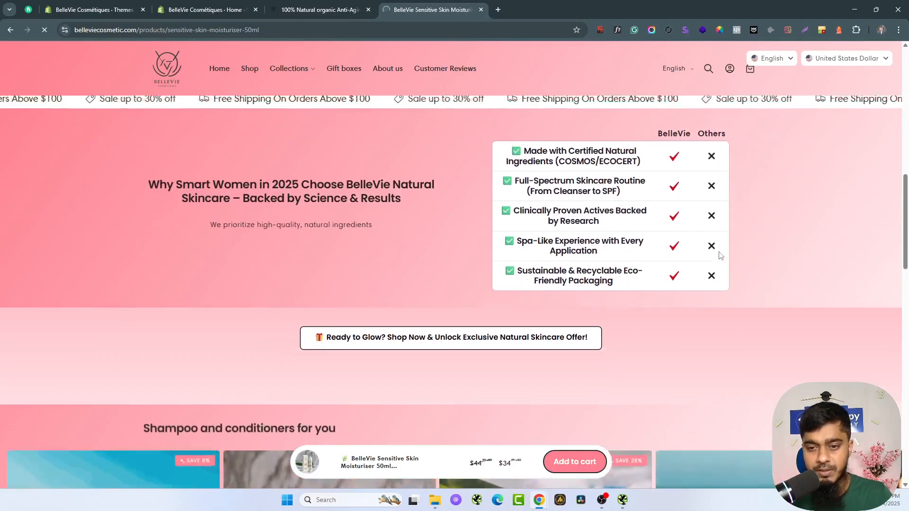
scroll(627, 268, up, 6)
click(605, 274)
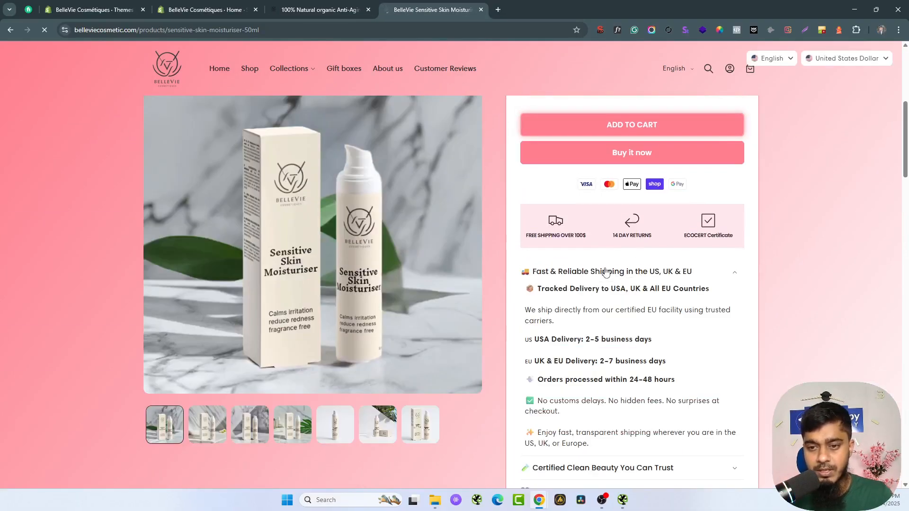
scroll(608, 303, down, 3)
scroll(611, 330, down, 4)
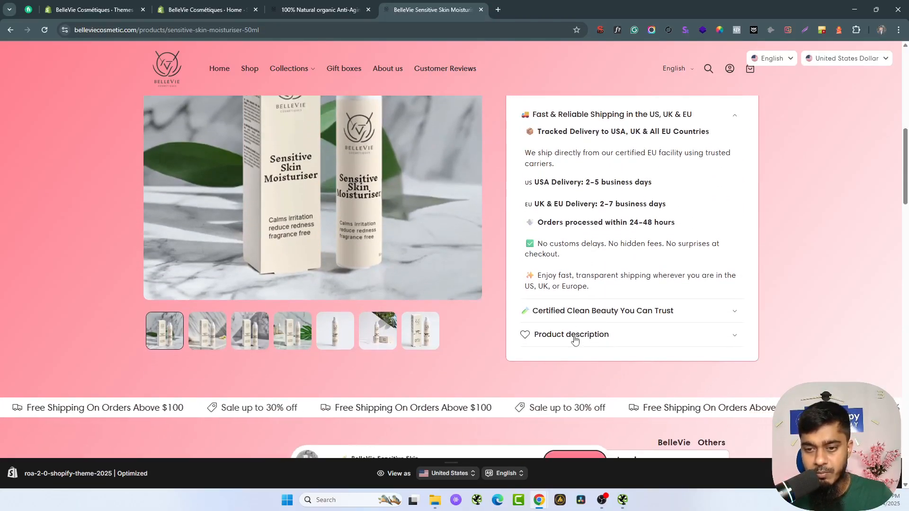
Expand the product description and open its Sensitive Skin Collection link under You May Also Like in a new tab
click(575, 339)
scroll(610, 312, down, 8)
scroll(616, 301, down, 2)
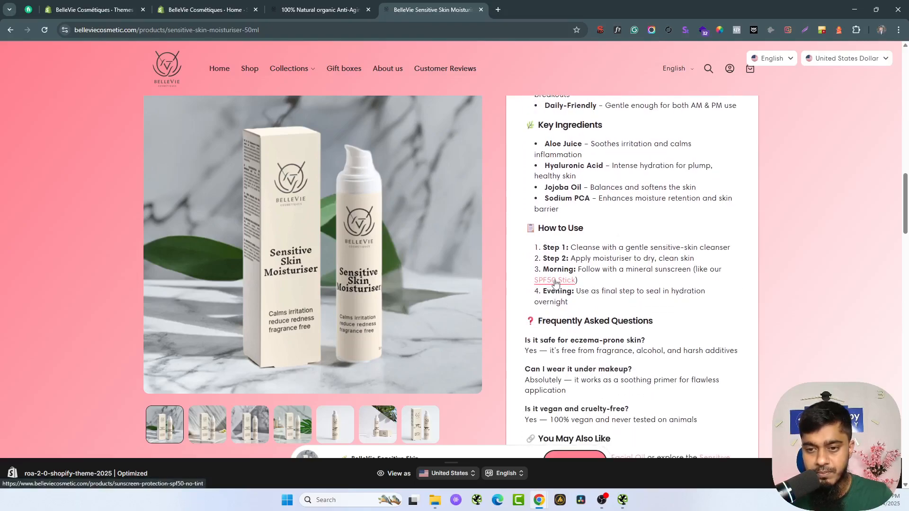
scroll(568, 284, down, 5)
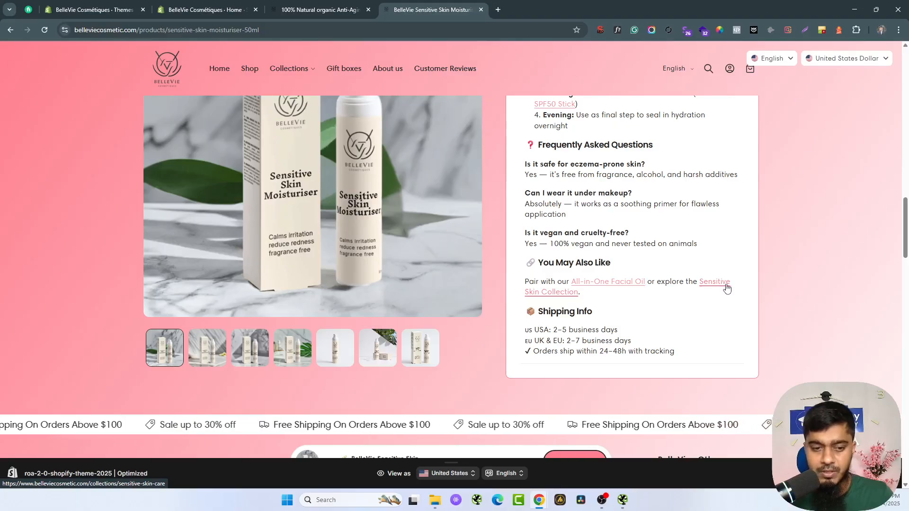
ctrl+click(714, 284)
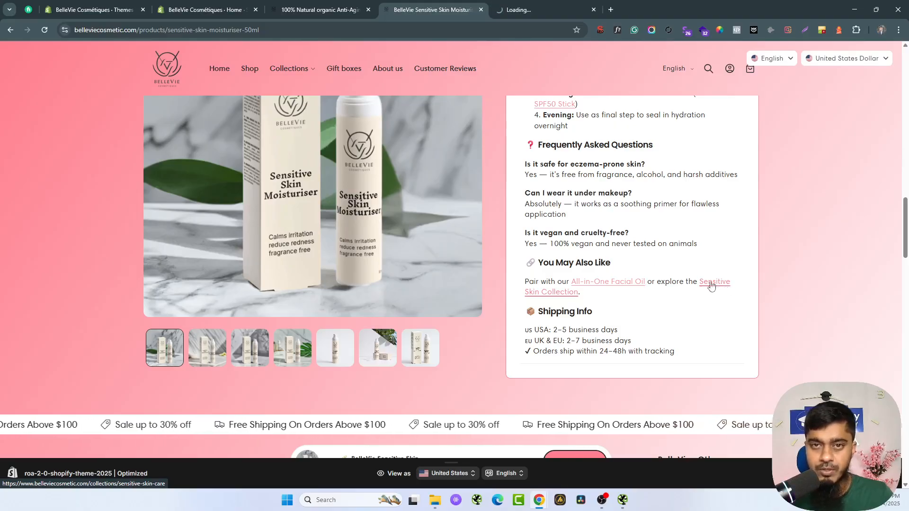
Check the page opened by the Sensitive Skin Collection link against that link on the Sensitive Skin Moisturiser product page
click(563, 5)
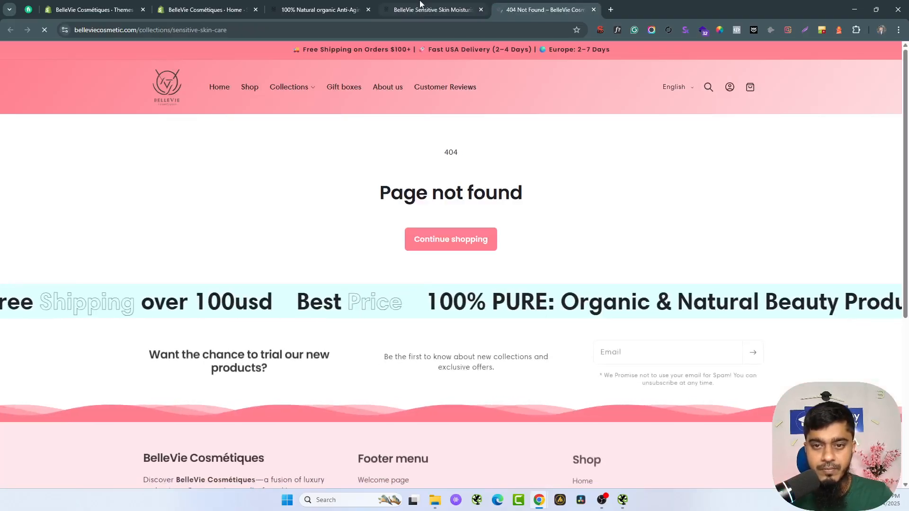
click(432, 10)
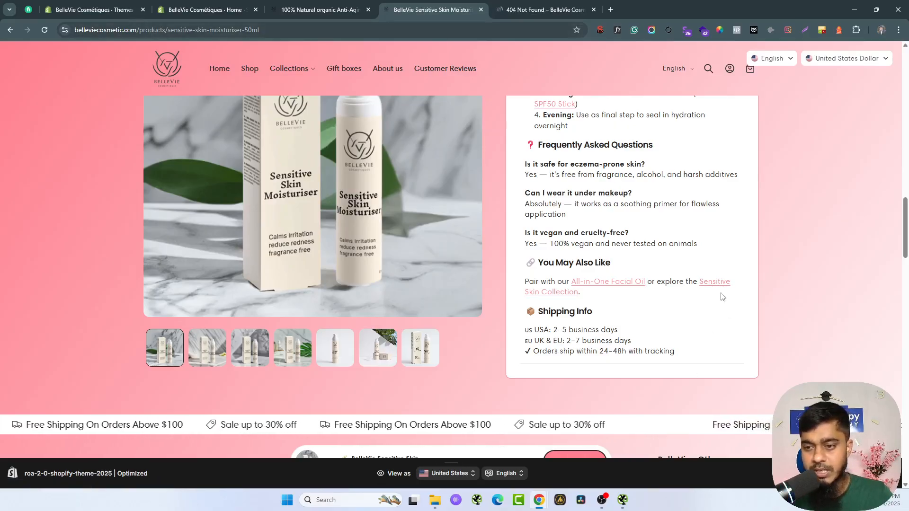
click(543, 4)
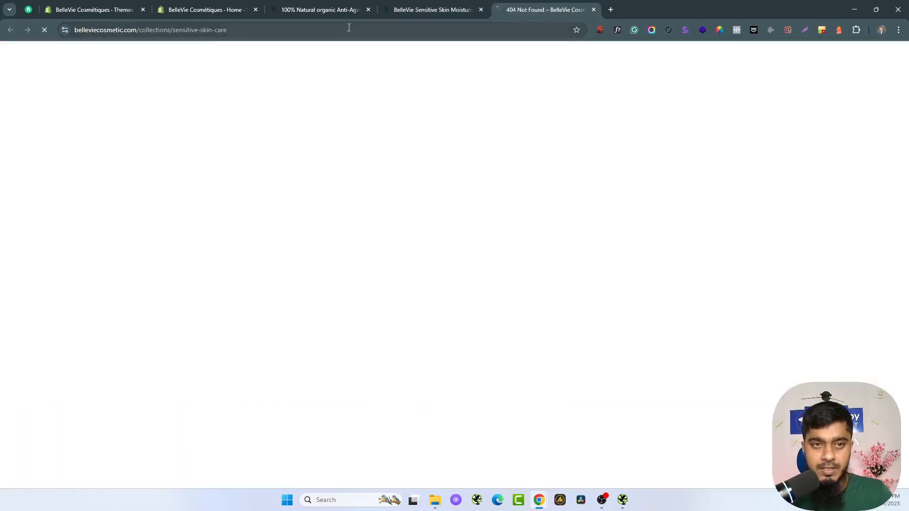
Show the store's collections from the /collections/sensitive-skin-care page and open the Skincare Products Collection
click(287, 88)
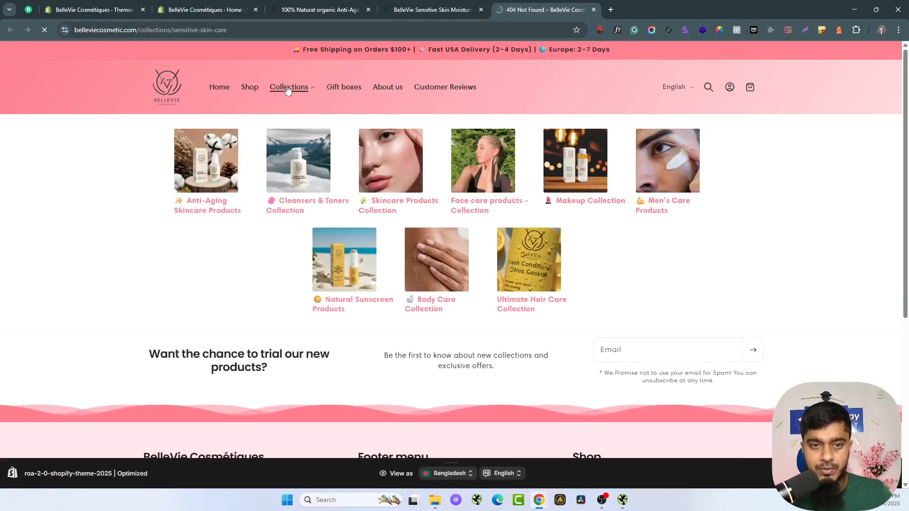
mouse_move(300, 87)
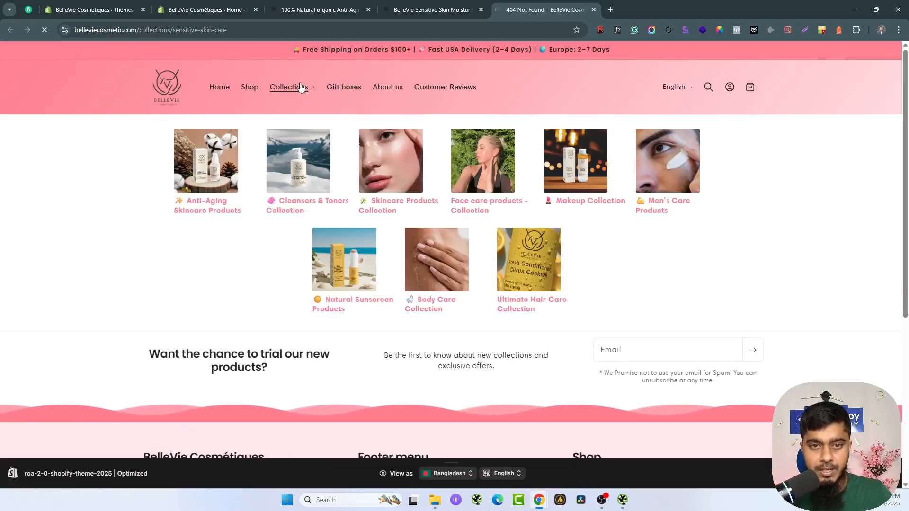
click(396, 180)
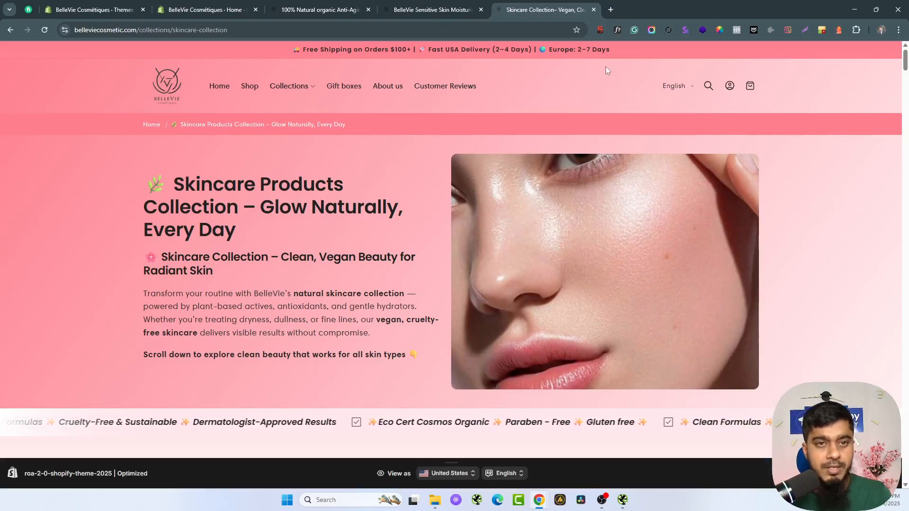
Switch to Screaming Frog and export the issues list as issues_overview_report.xlsx, overwriting the existing file and opening it in Excel
click(622, 499)
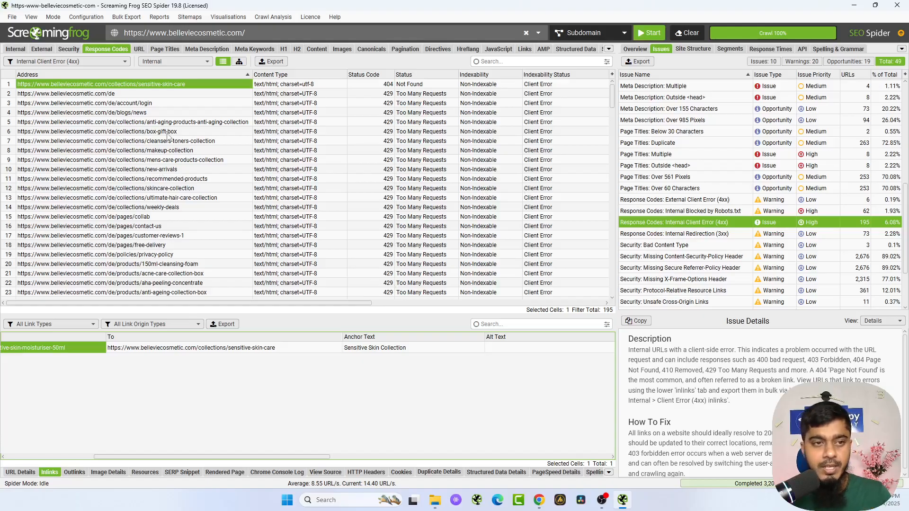
click(634, 50)
click(665, 51)
click(635, 61)
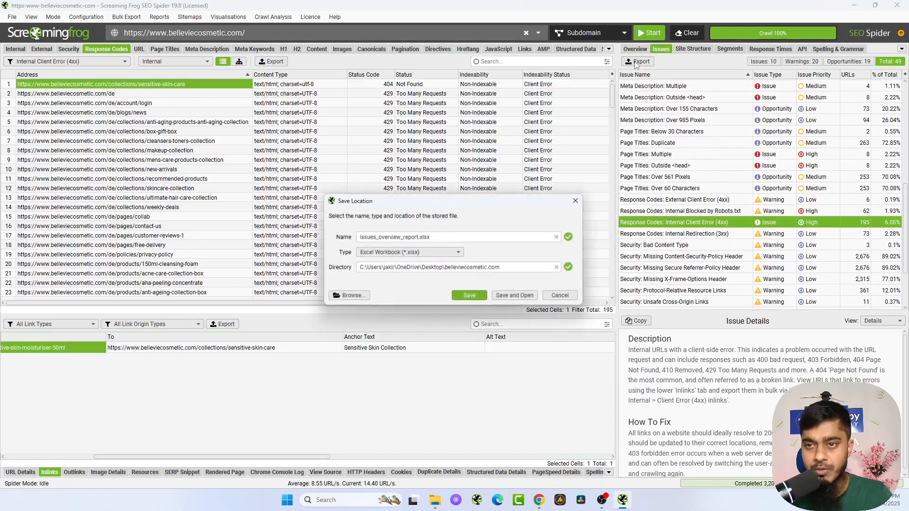
click(520, 298)
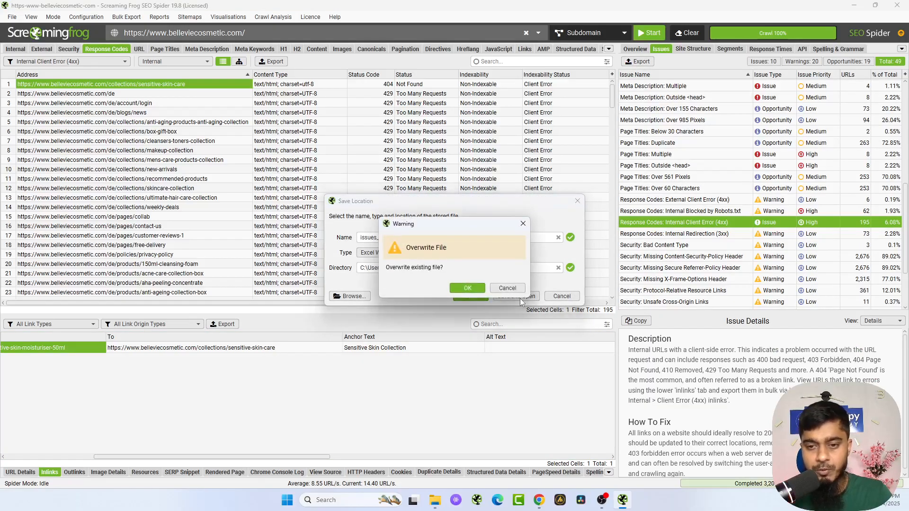
click(476, 288)
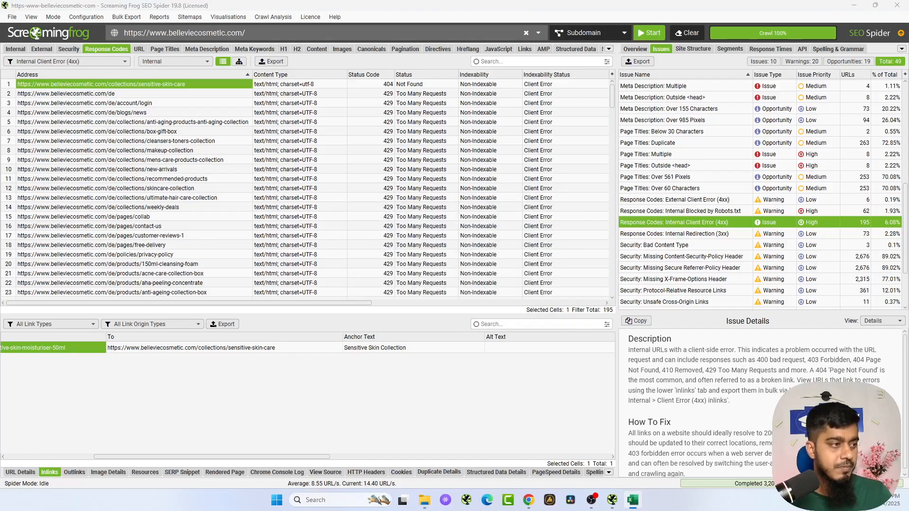
Maximise the Excel window with the exported issues overview report and look through its rows
key(super+Right)
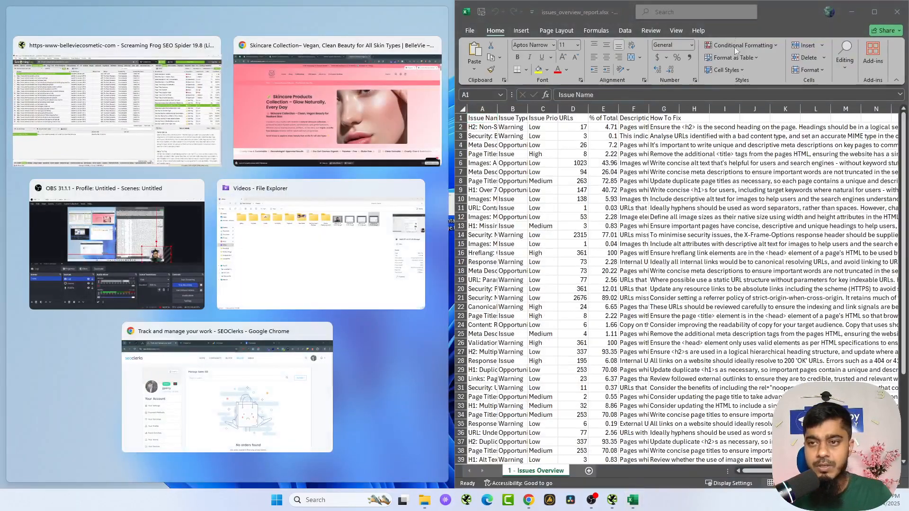
double_click(790, 8)
scroll(466, 346, down, 5)
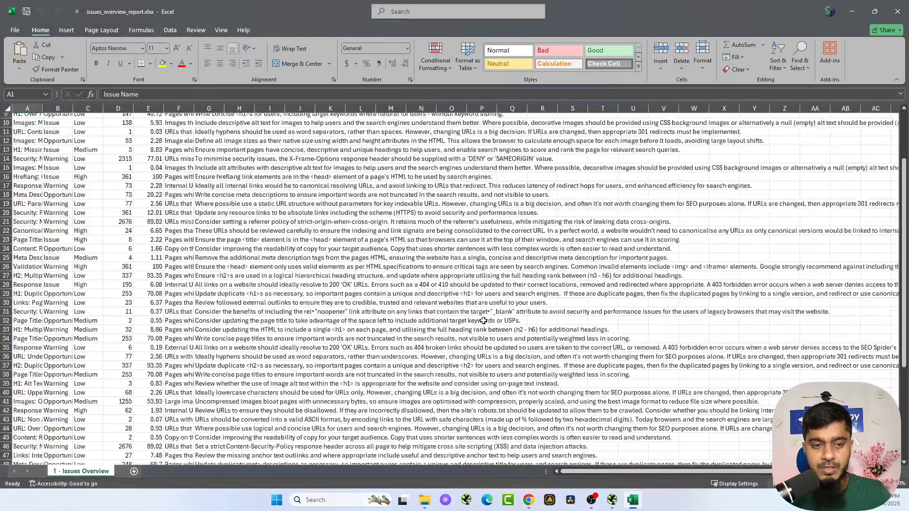
scroll(465, 345, up, 5)
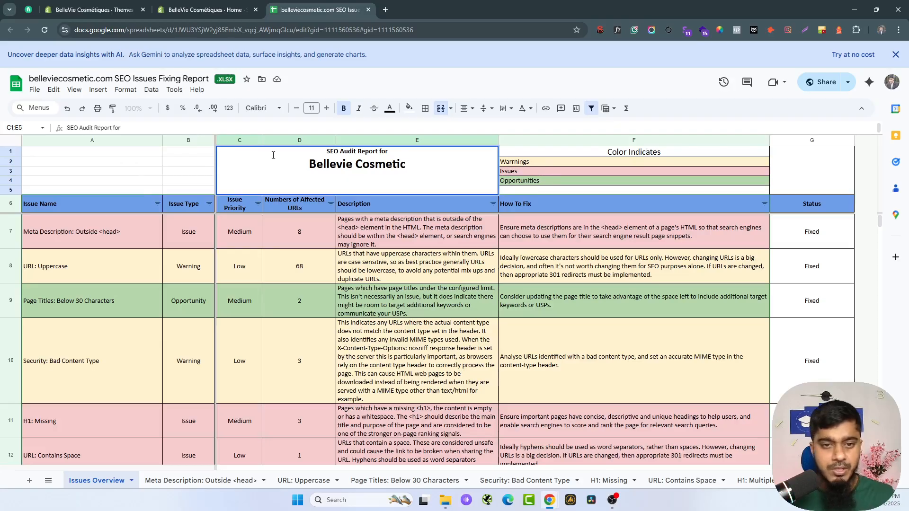
Look through the Issues Overview sheet of the belleviecosmetic.com SEO Issues Fixing Report in Google Sheets
scroll(121, 289, down, 15)
scroll(129, 349, up, 10)
scroll(185, 317, up, 5)
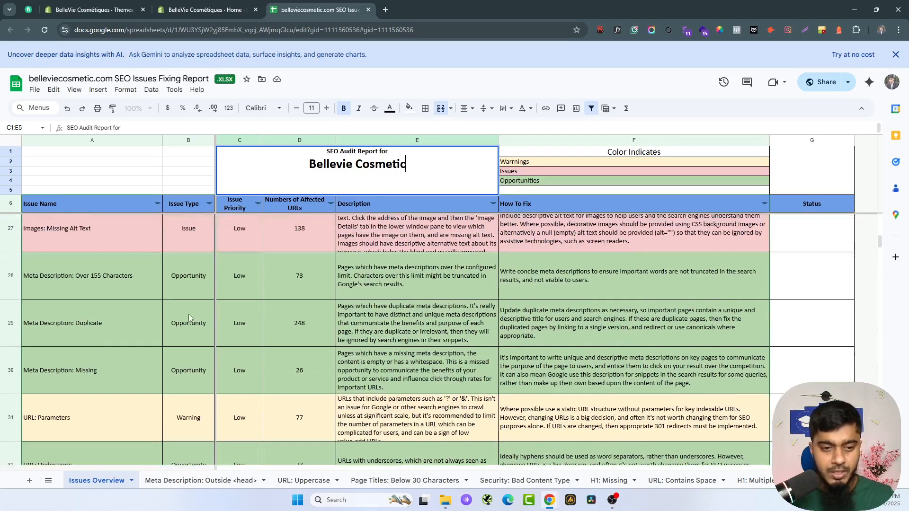
scroll(287, 255, up, 10)
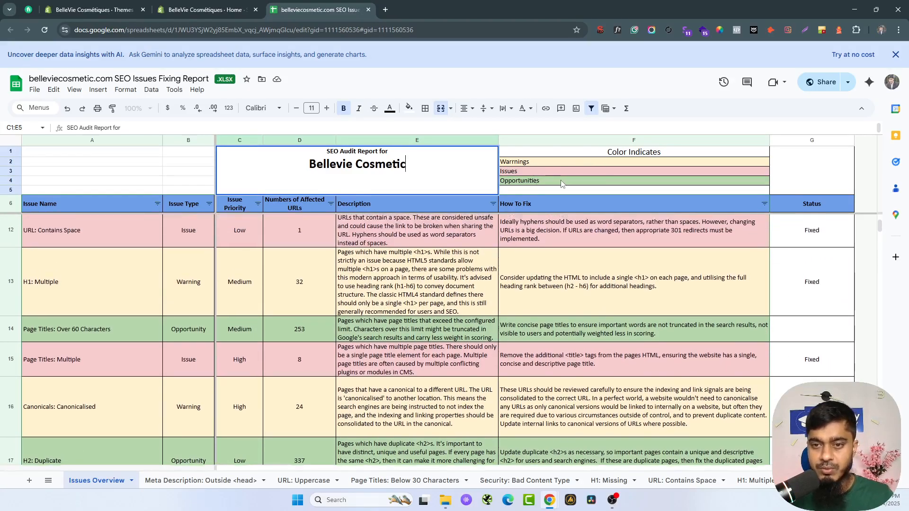
Check the Color Indicates legend entries for Opportunities, Issues and Warnings at the head of the report
click(559, 184)
scroll(443, 189, up, 3)
scroll(442, 188, up, 2)
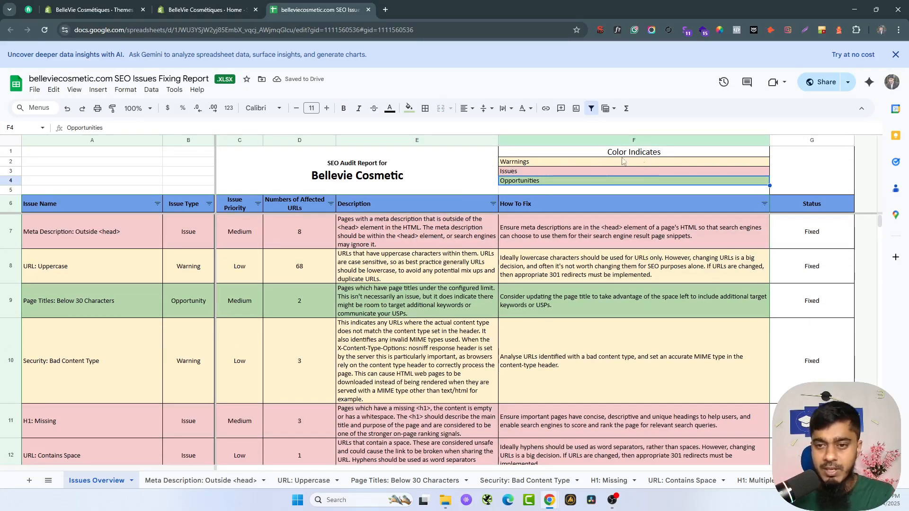
click(536, 172)
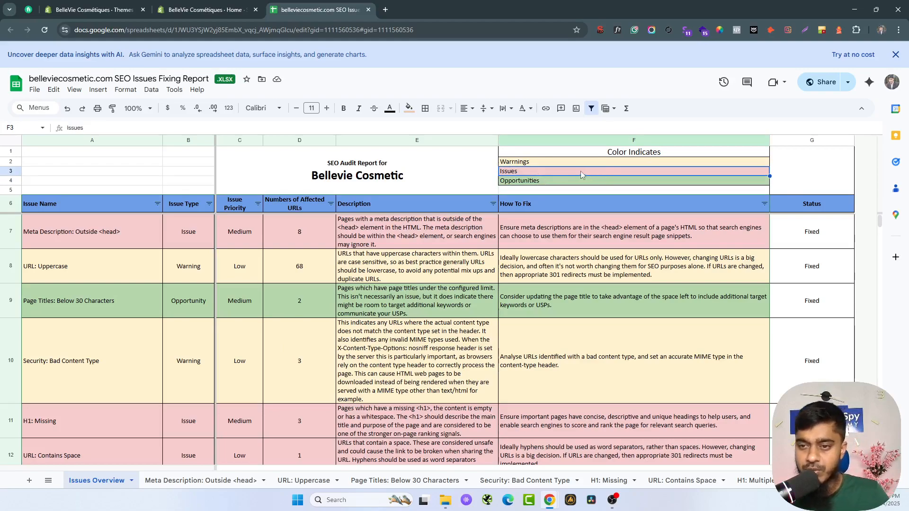
click(550, 161)
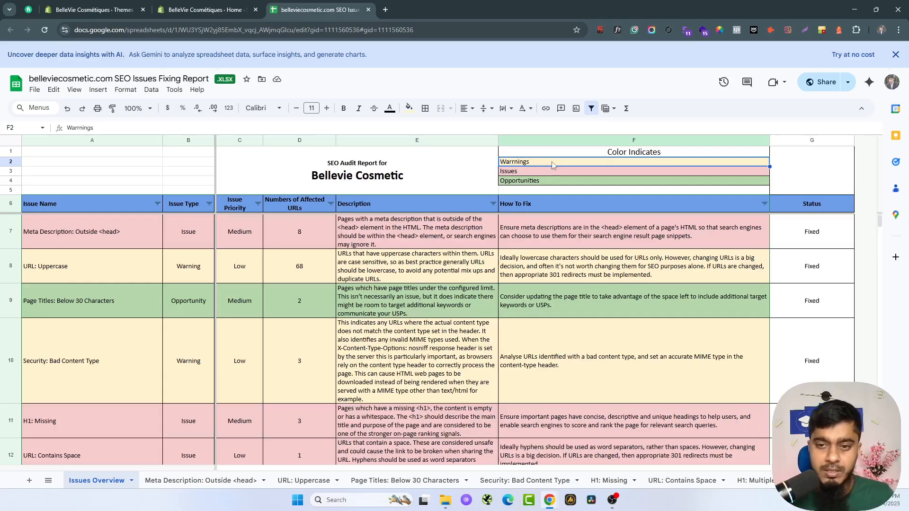
click(568, 181)
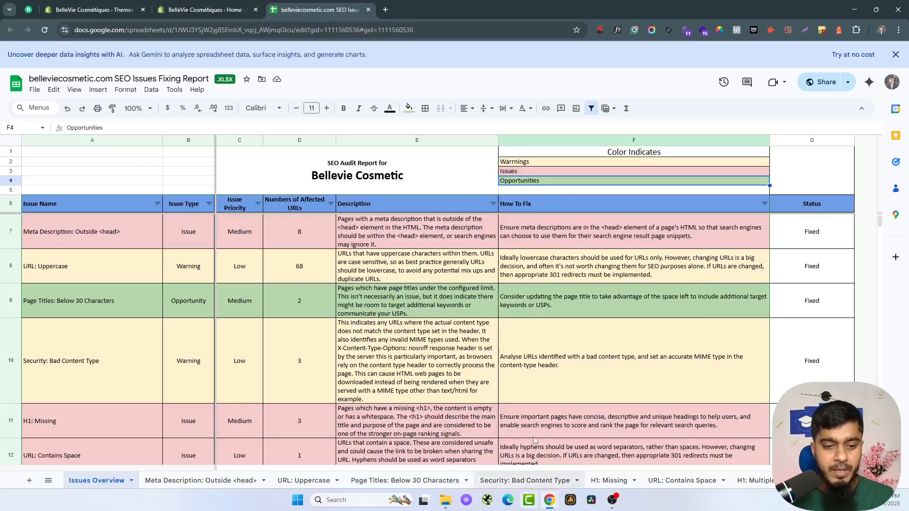
Review the report rows from Security: Bad Content Type to Meta Description: Missing, checking each issue's type, priority and status
scroll(210, 437, down, 3)
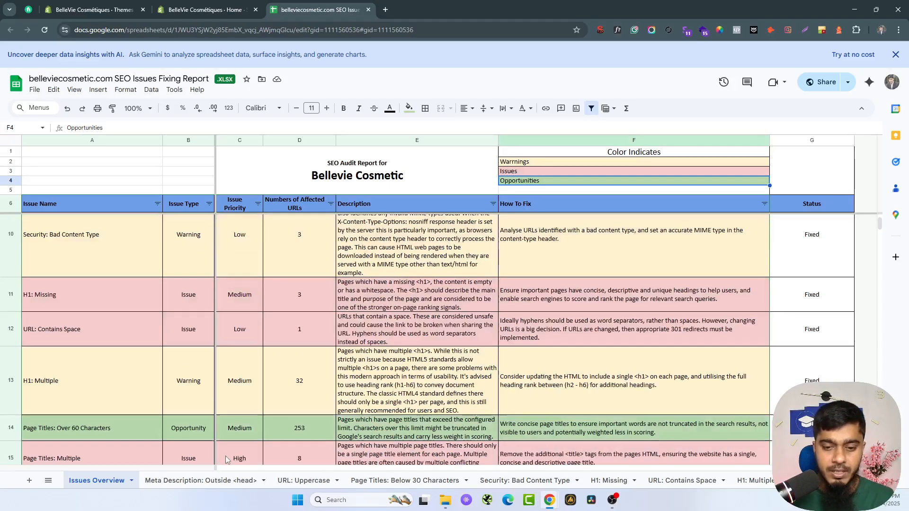
scroll(101, 302, down, 5)
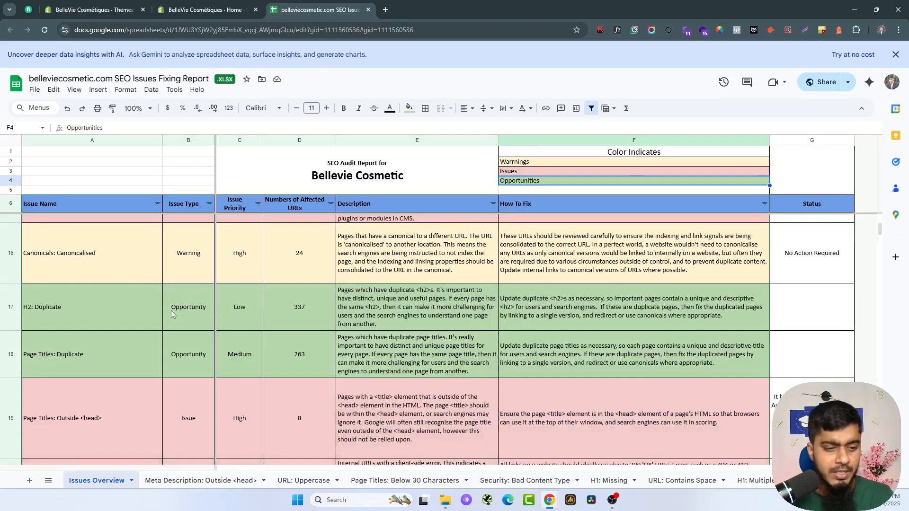
scroll(102, 306, down, 5)
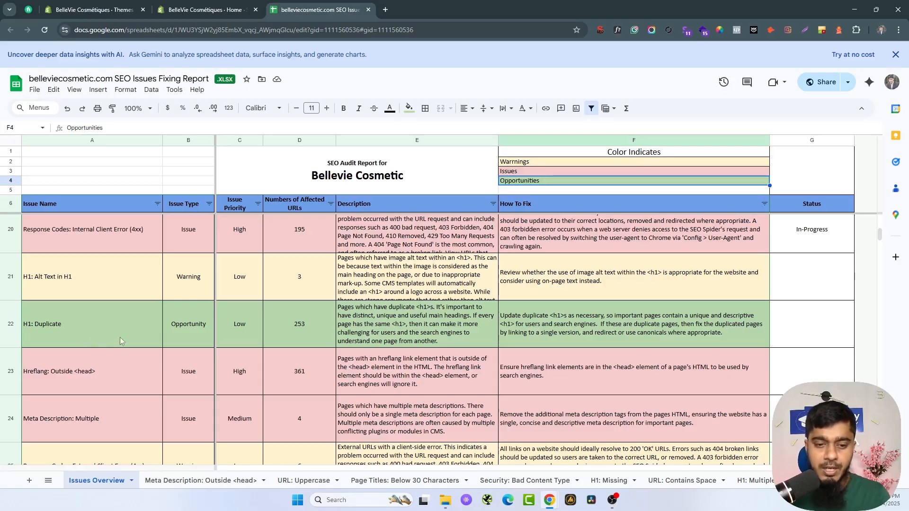
scroll(161, 378, down, 5)
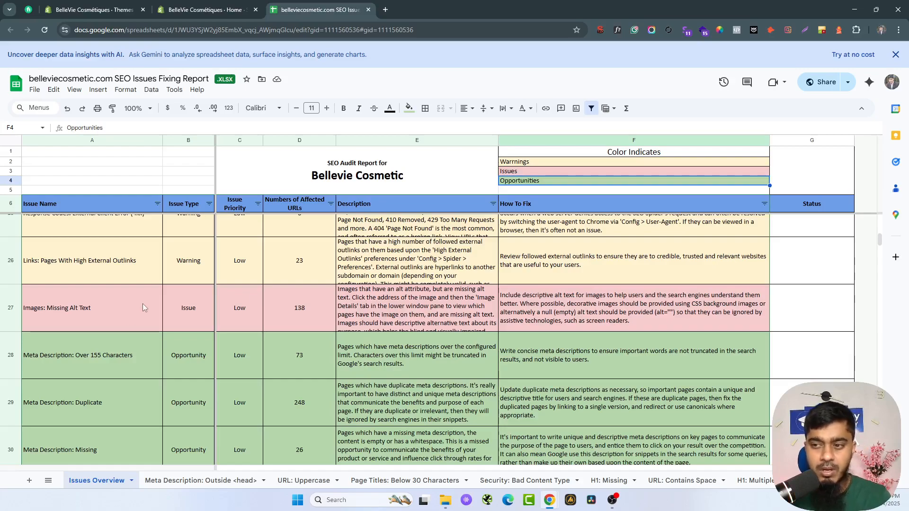
scroll(819, 288, up, 10)
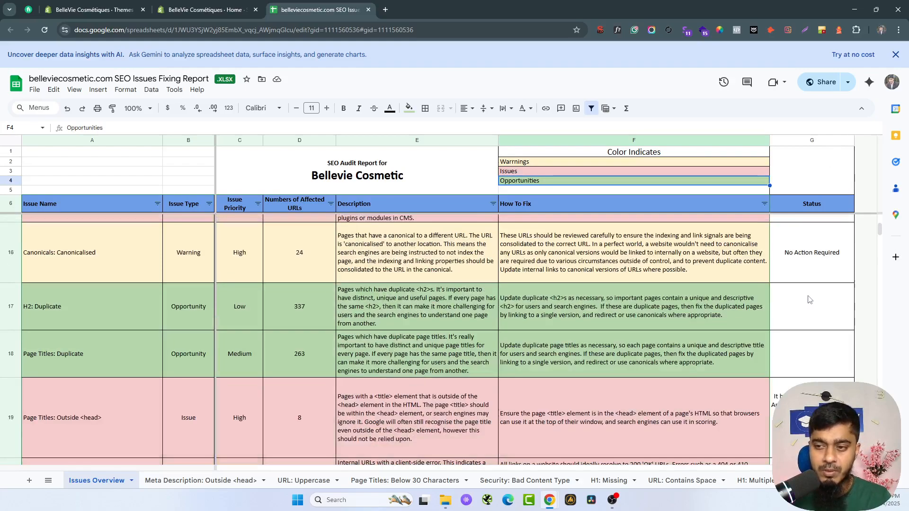
scroll(72, 345, up, 6)
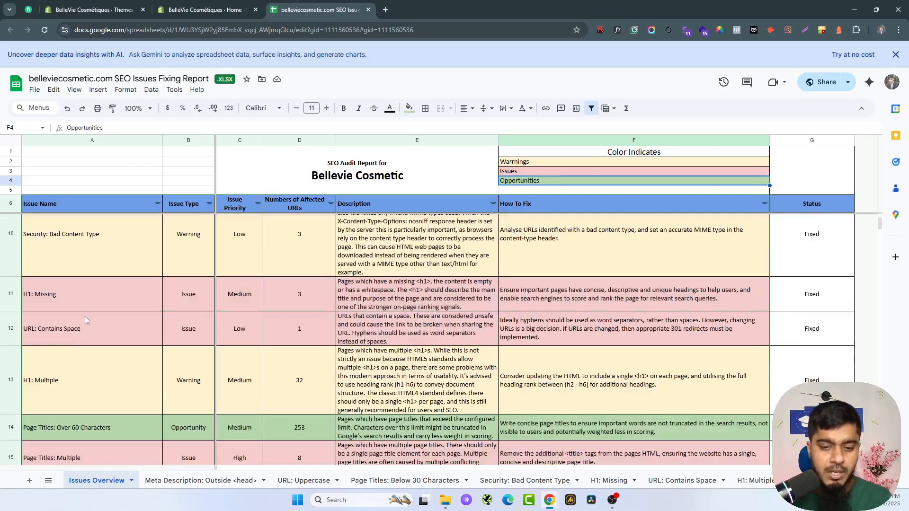
scroll(85, 320, up, 3)
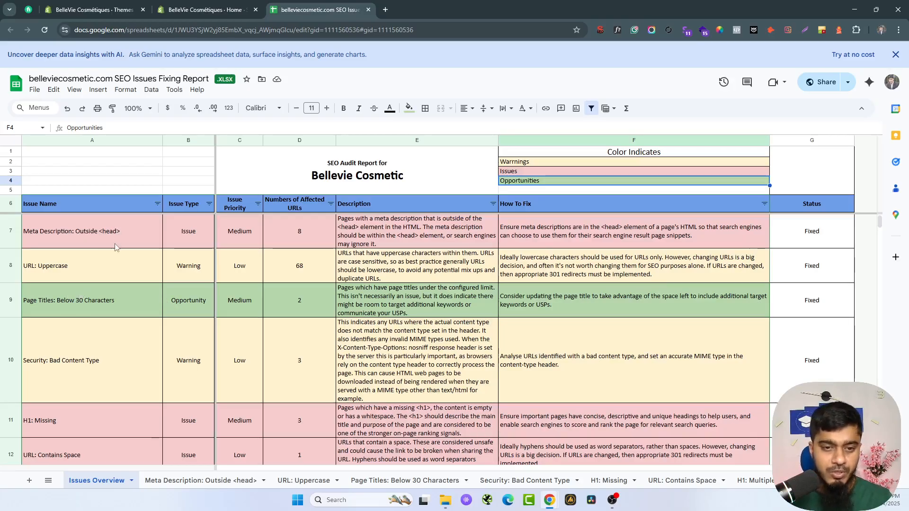
Sort the Issues Overview table by Issue Type from A to Z and look through the grouped rows
click(210, 205)
click(143, 216)
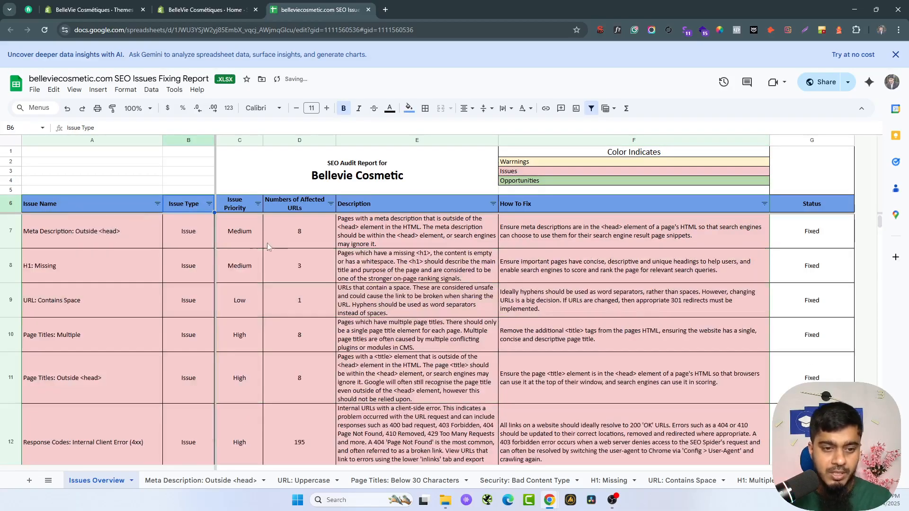
scroll(226, 363, down, 10)
scroll(142, 284, up, 10)
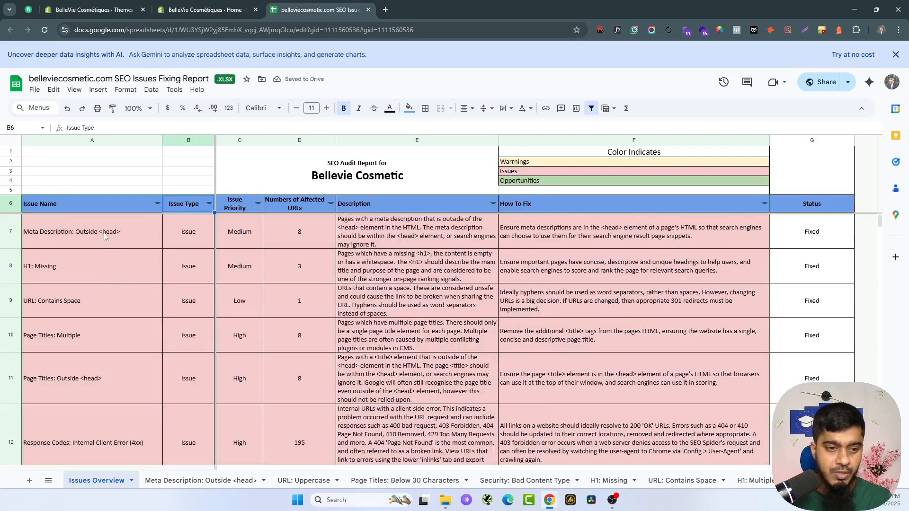
scroll(109, 303, down, 5)
scroll(67, 293, down, 3)
scroll(71, 372, down, 6)
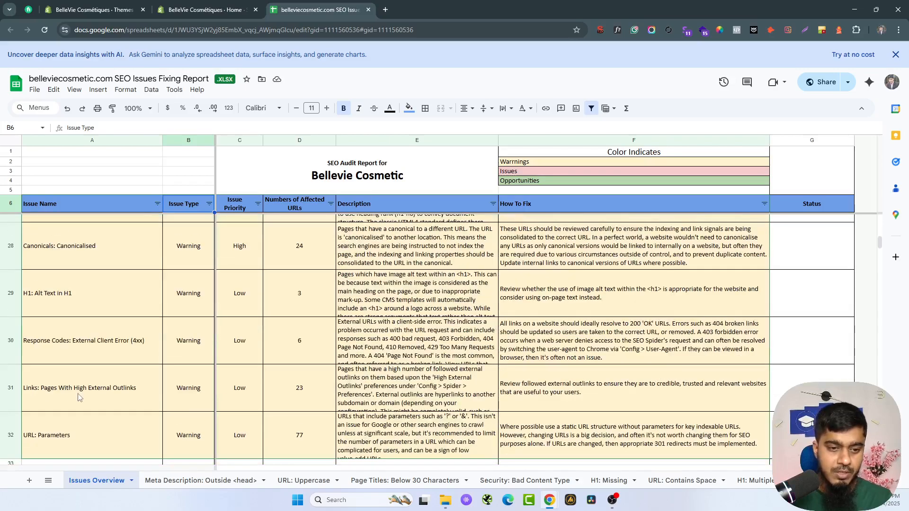
scroll(232, 294, up, 3)
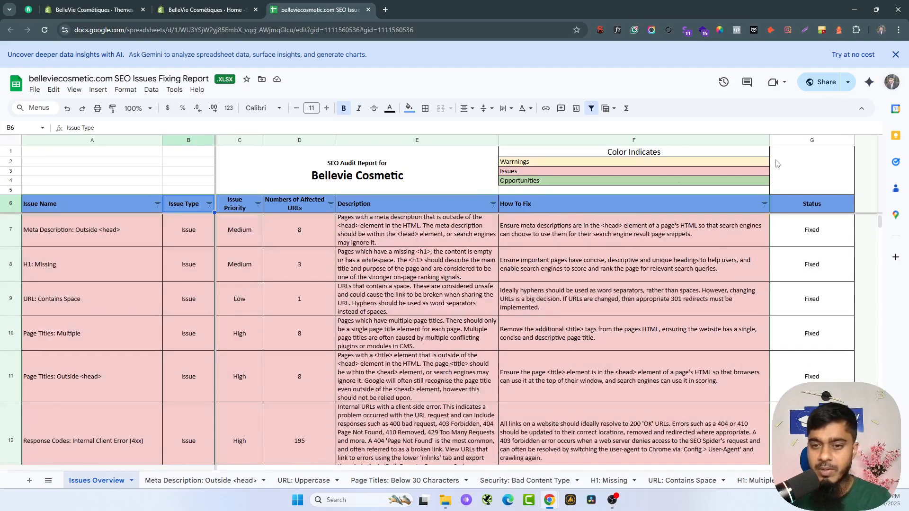
scroll(141, 238, down, 3)
scroll(173, 232, up, 3)
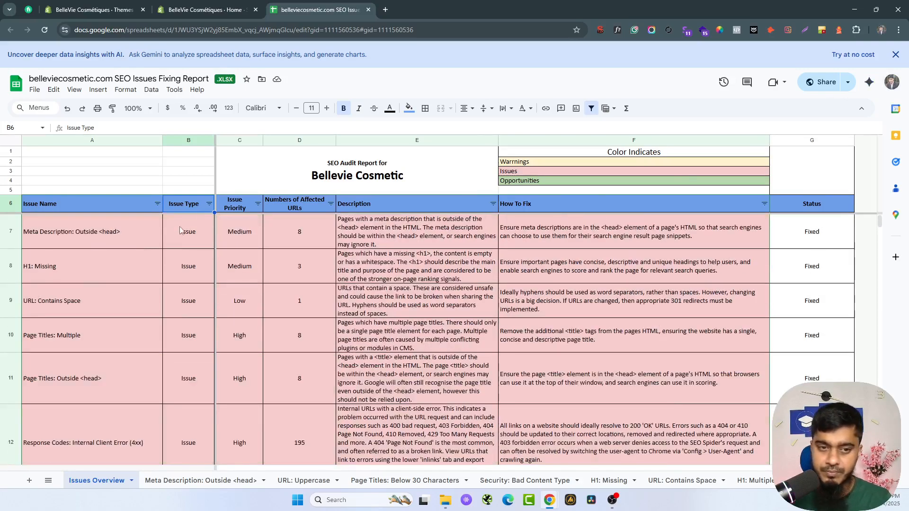
Undo the Issue Type sort and look over the table rows in their original order
click(209, 203)
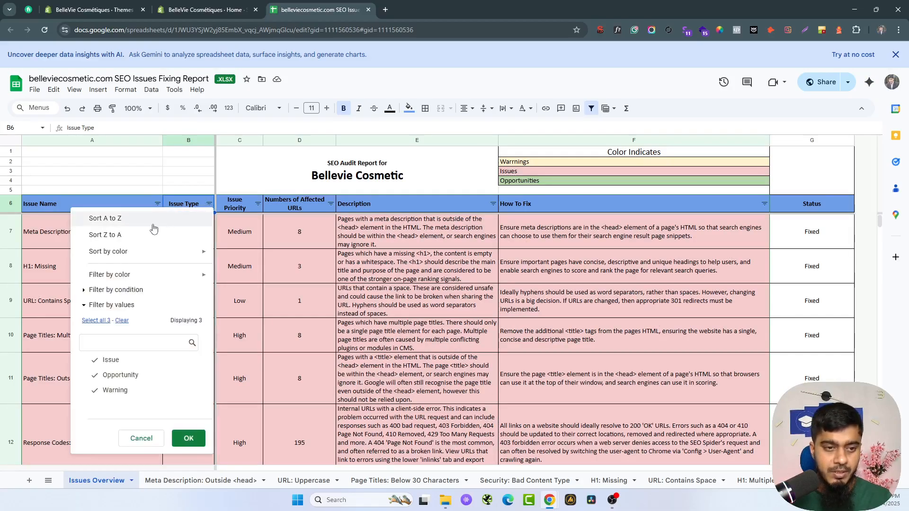
click(290, 232)
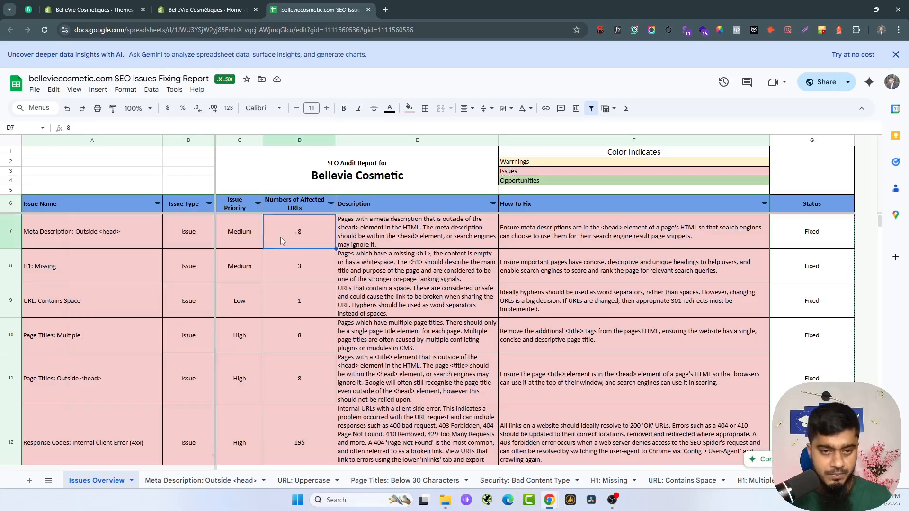
key(ctrl+z)
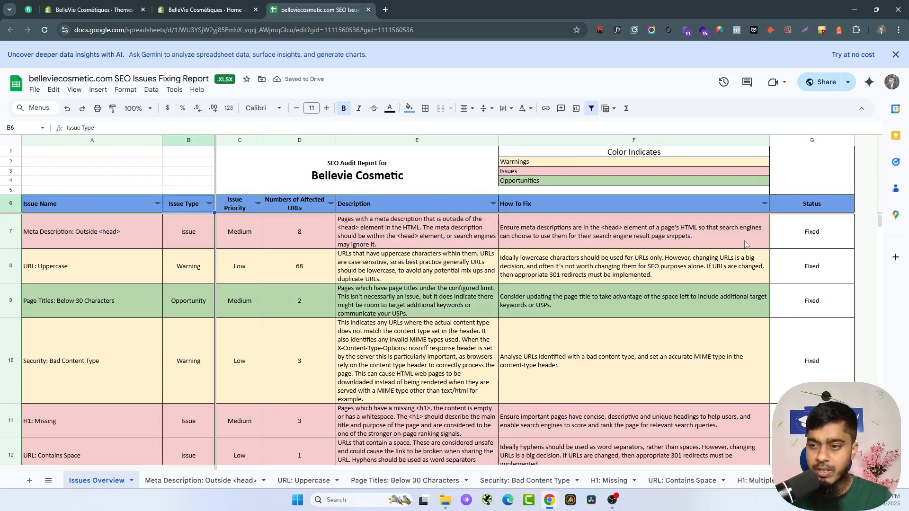
scroll(530, 369, down, 5)
scroll(264, 382, up, 5)
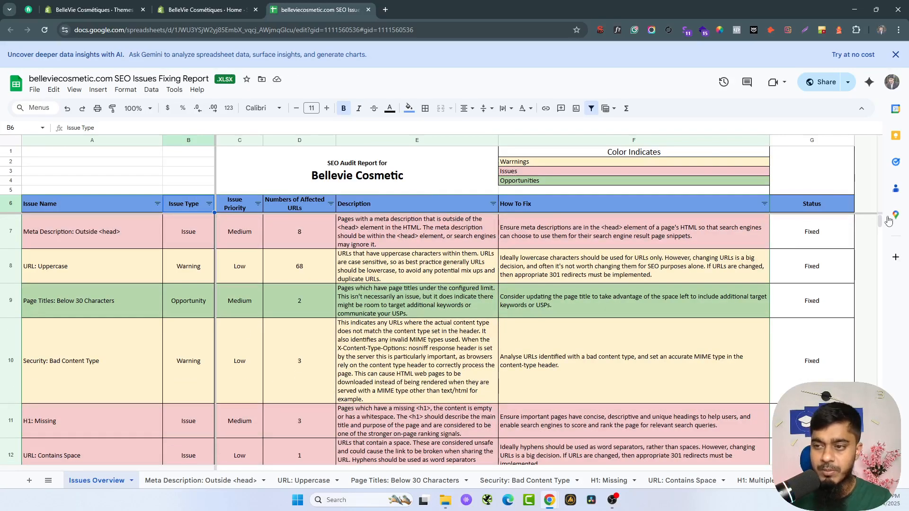
Review the Meta Description: Outside <head> row in the Issues Overview, checking its issue name and number of affected URLs
drag(881, 223, 883, 269)
scroll(883, 270, up, 10)
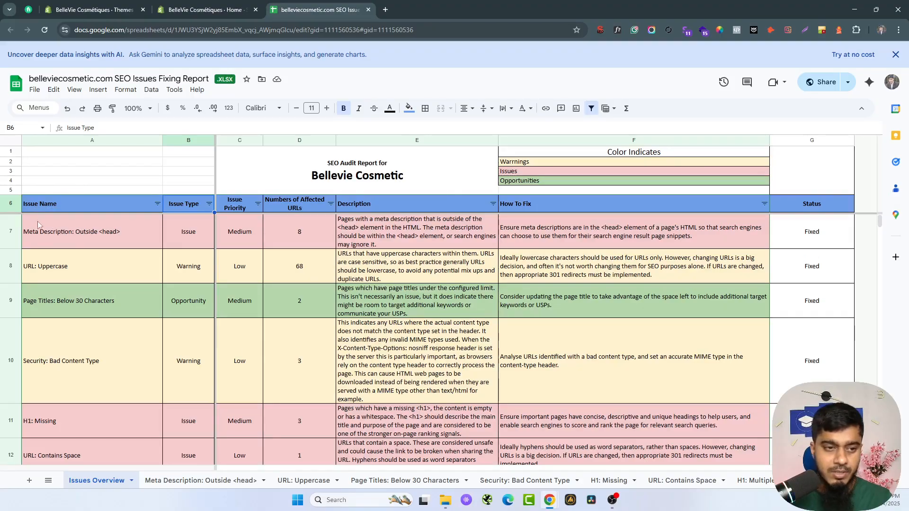
click(91, 235)
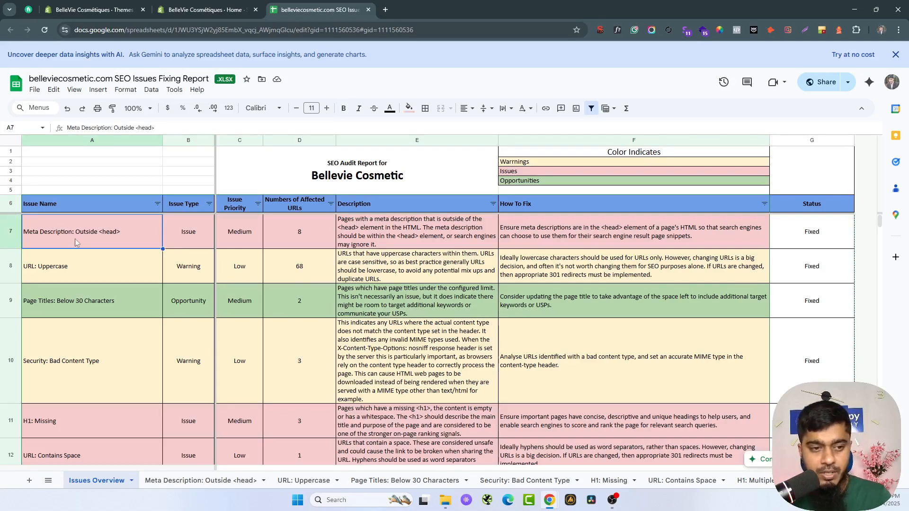
double_click(107, 230)
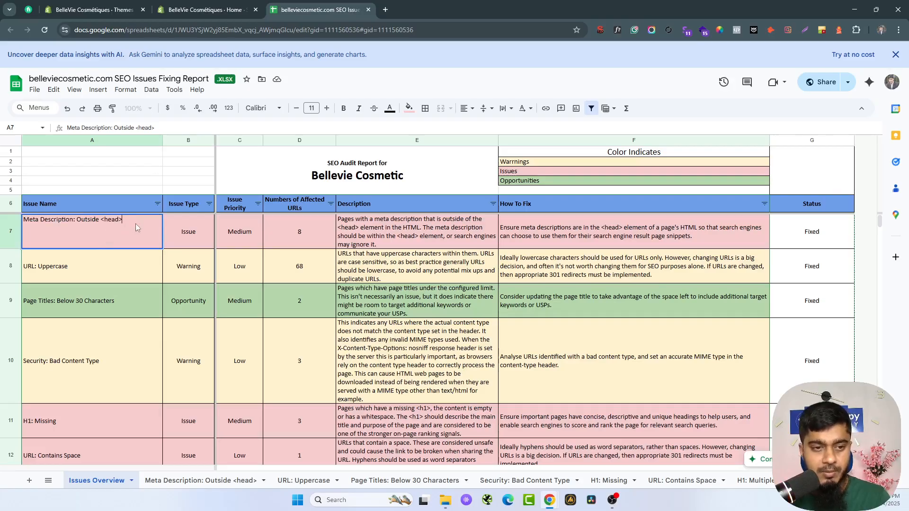
key(Return)
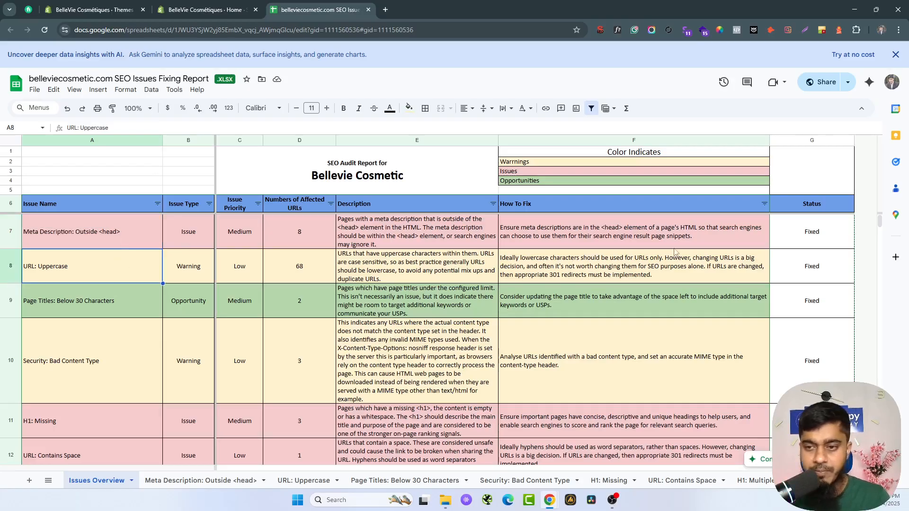
click(295, 232)
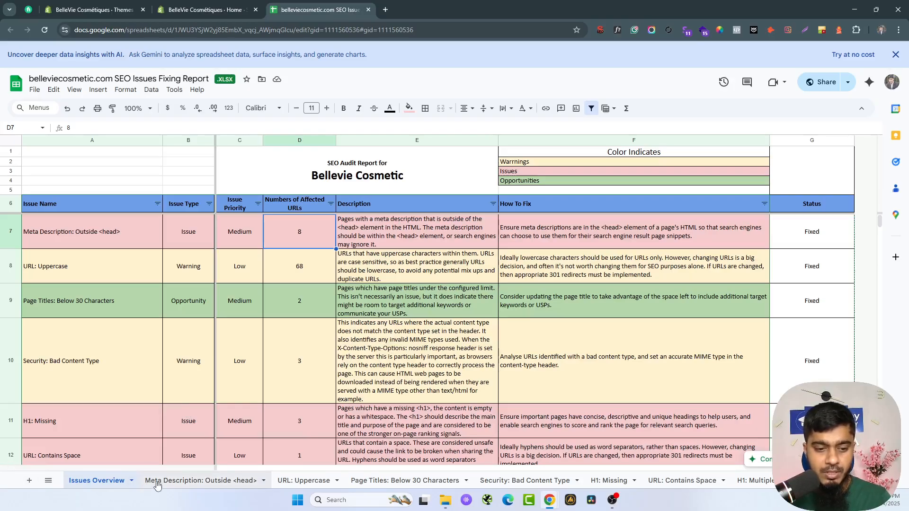
click(57, 220)
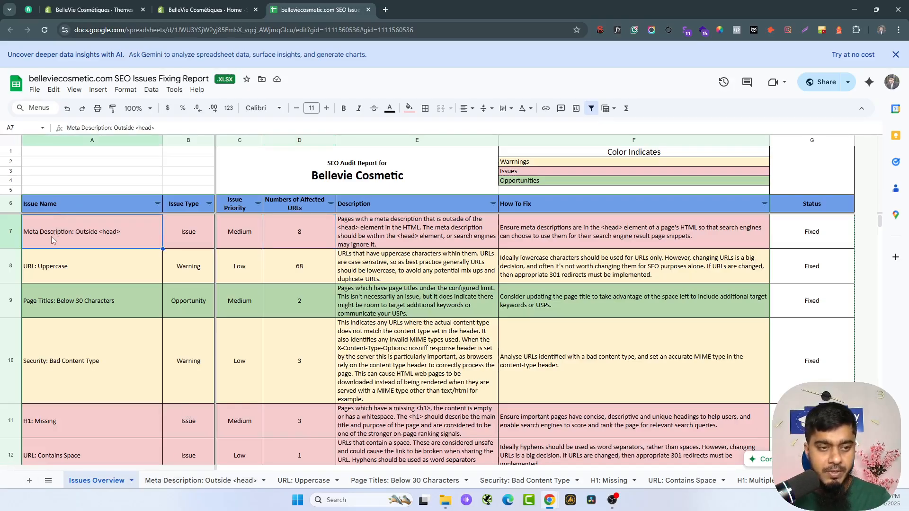
View the affected URLs, statuses and note on the Meta Description: Outside <head> sheet, and return to the Issues Overview
click(222, 482)
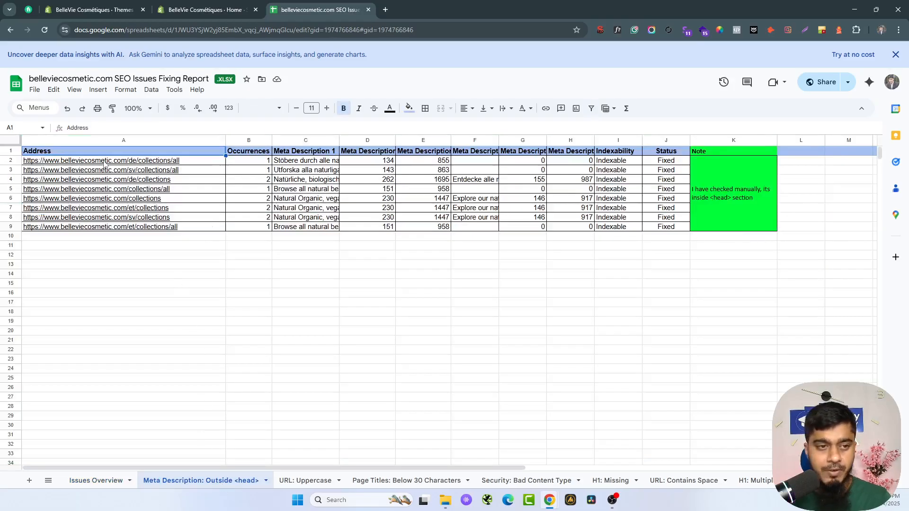
drag(105, 162, 697, 221)
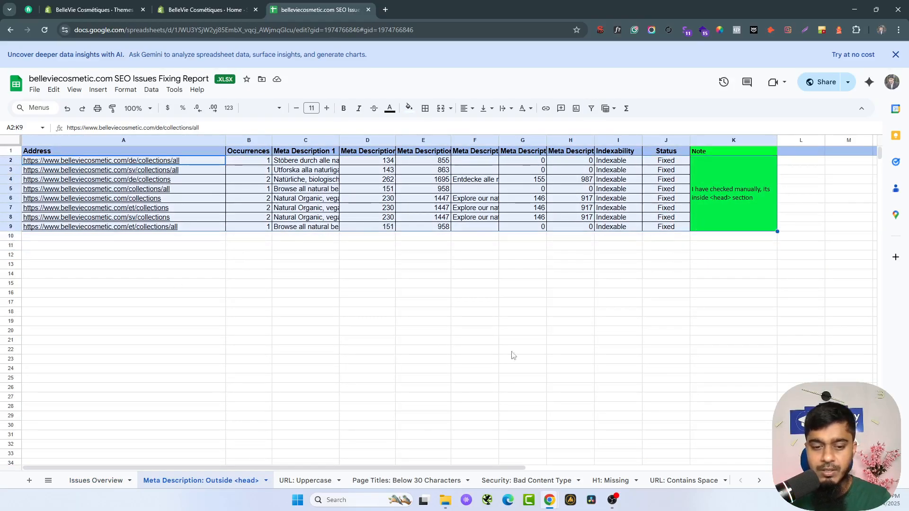
click(79, 481)
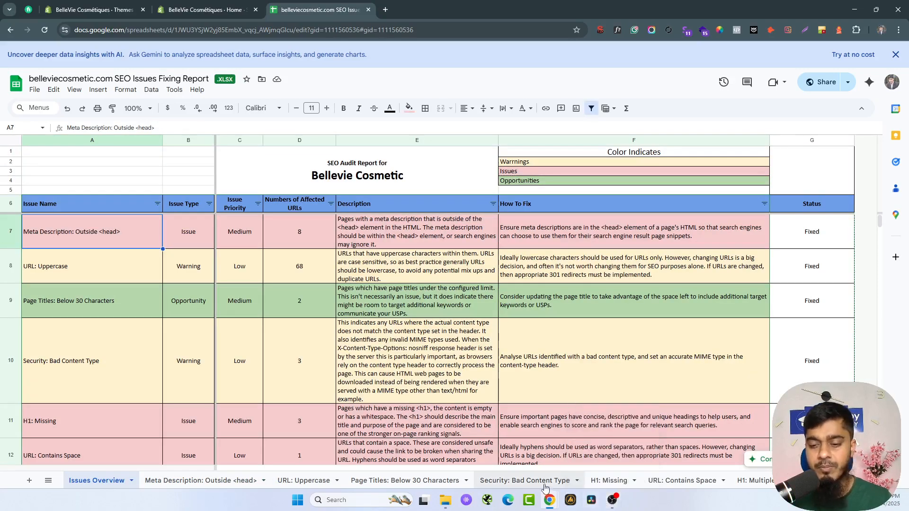
In Screaming Frog, export the Meta Description: Outside <head> issue as meta_description_outside_head.xlsx, overwriting the existing file, and open it
click(592, 500)
scroll(687, 184, up, 8)
scroll(681, 194, down, 8)
scroll(674, 204, up, 8)
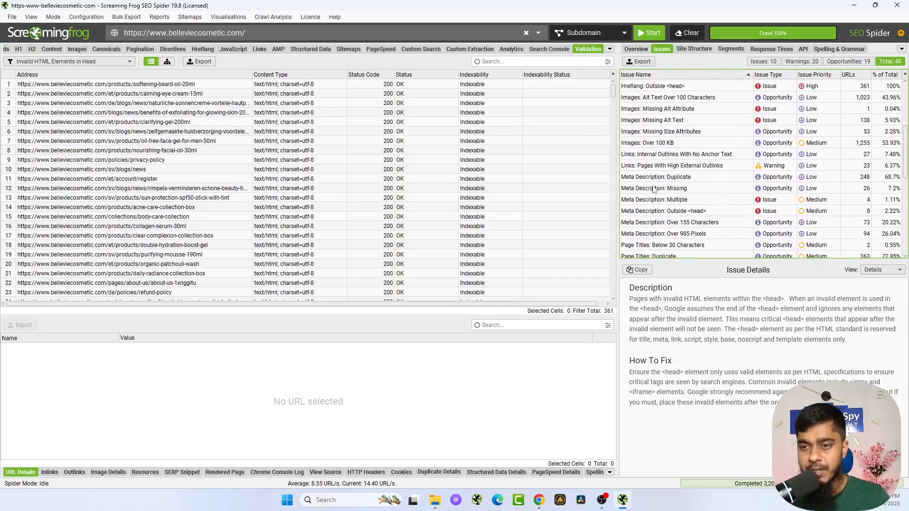
click(688, 214)
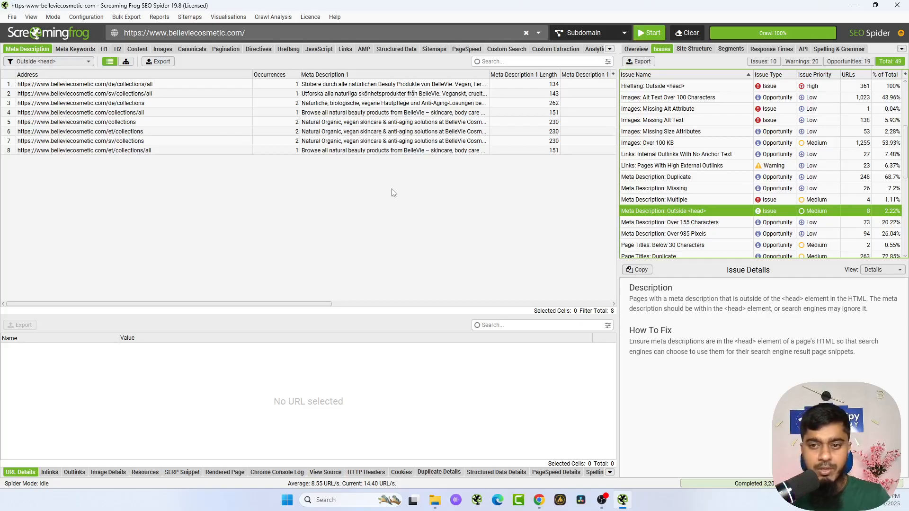
click(165, 62)
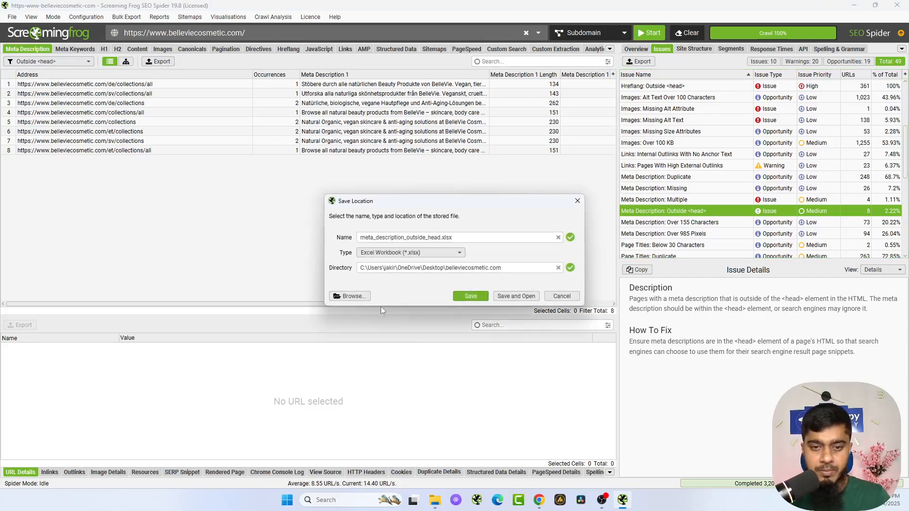
click(518, 297)
click(465, 287)
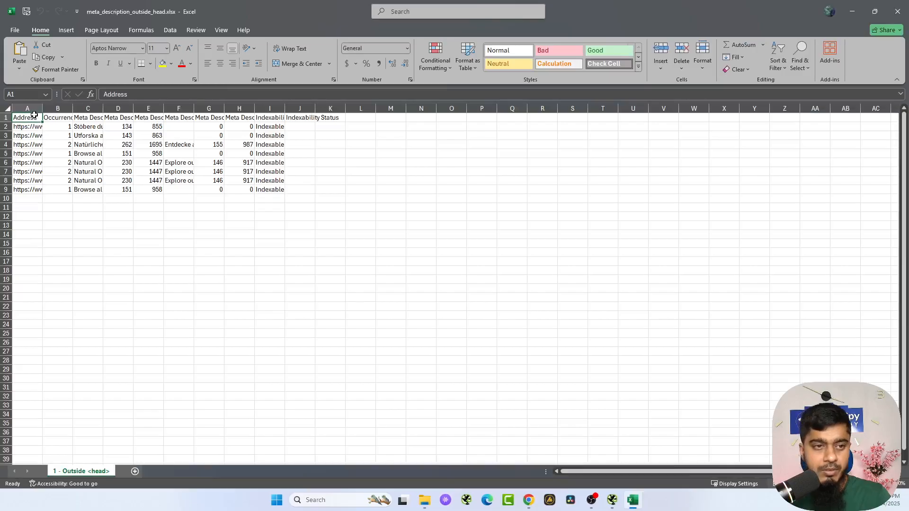
Look over the exported rows in Excel and compare them with the Meta Description: Outside <head> sheet in the Google Sheets report
drag(27, 118, 381, 210)
click(852, 12)
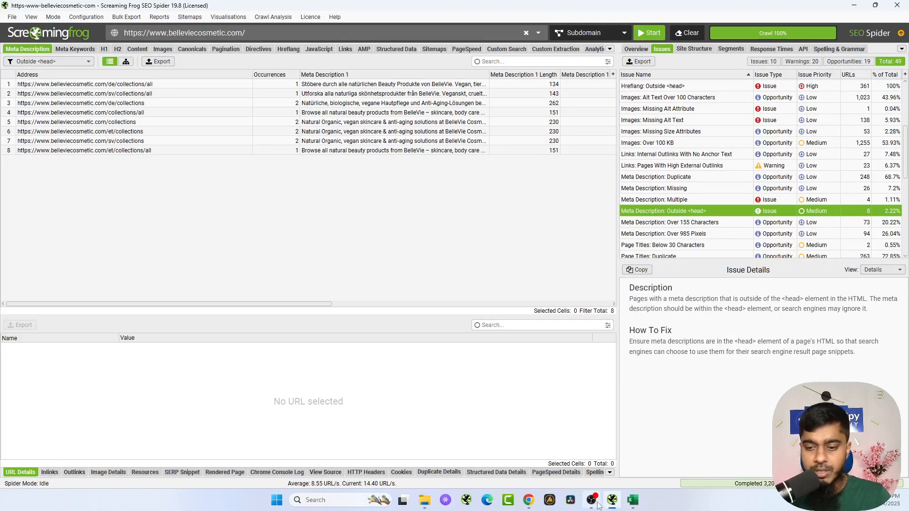
click(852, 9)
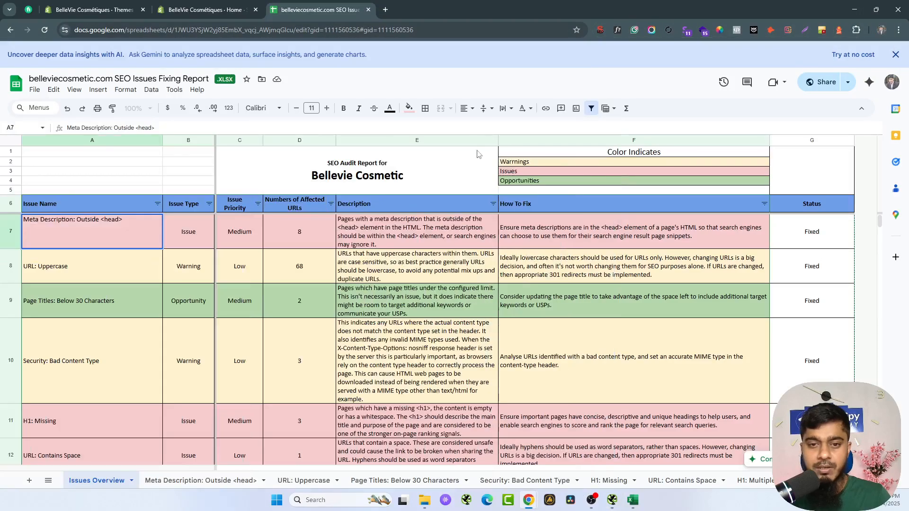
click(190, 480)
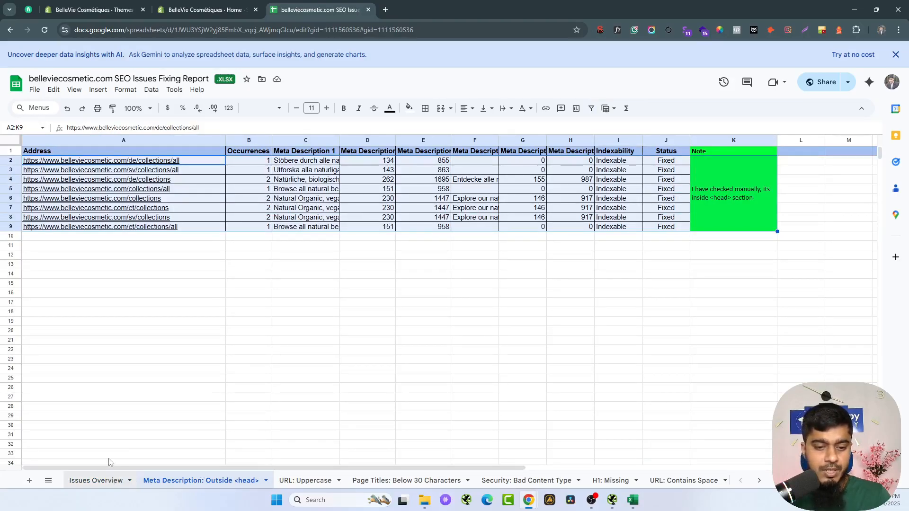
Locate the URL: Uppercase issue in the Issues Overview and look through the affected URLs on its own sheet
click(109, 481)
click(77, 273)
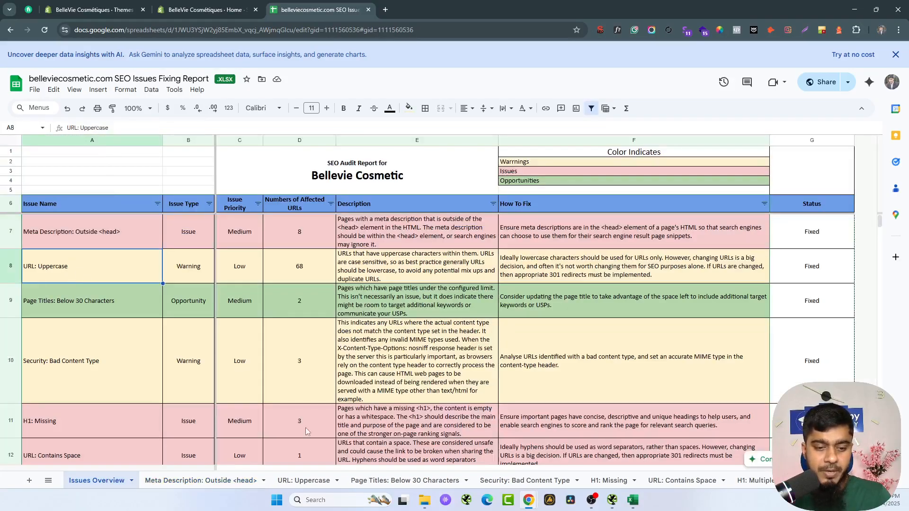
click(306, 481)
scroll(384, 363, down, 15)
scroll(384, 363, up, 15)
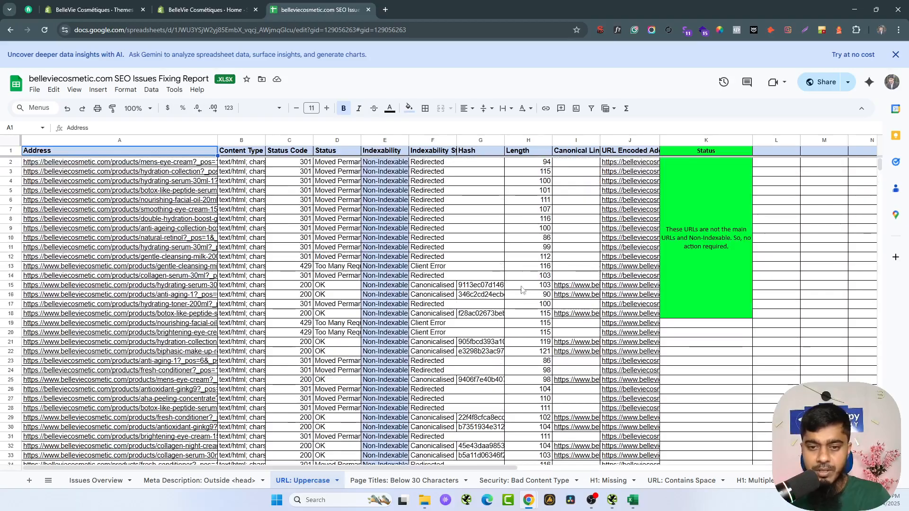
scroll(508, 279, down, 7)
In Screaming Frog, export the URL: Uppercase issue as url_uppercase.xlsx, overwriting the existing file, and open it
click(611, 505)
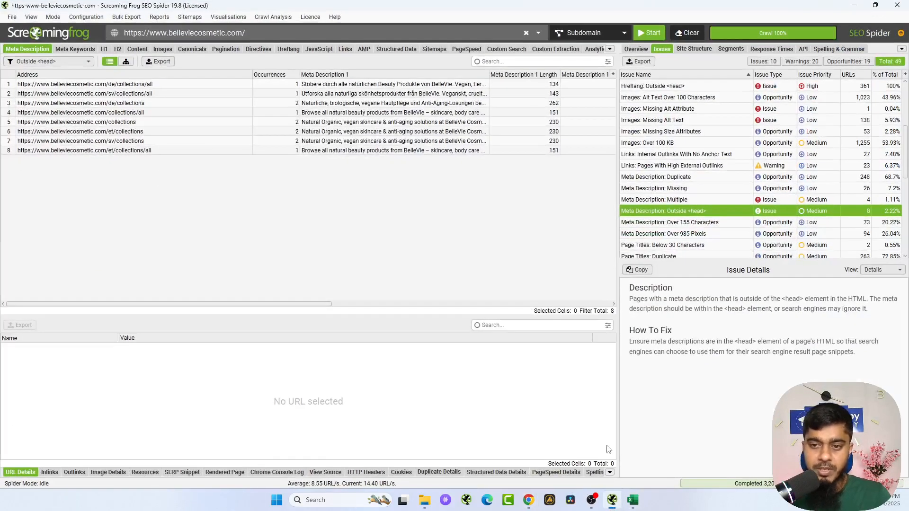
scroll(677, 195, down, 8)
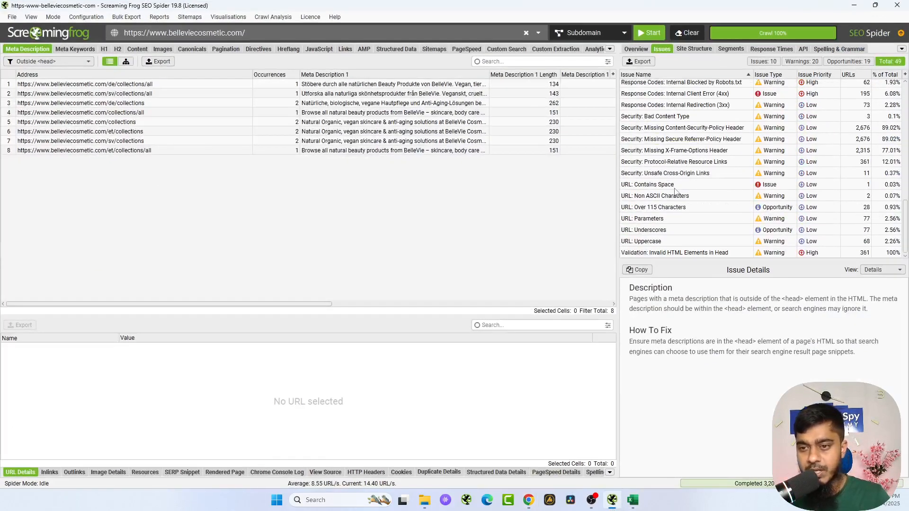
click(658, 244)
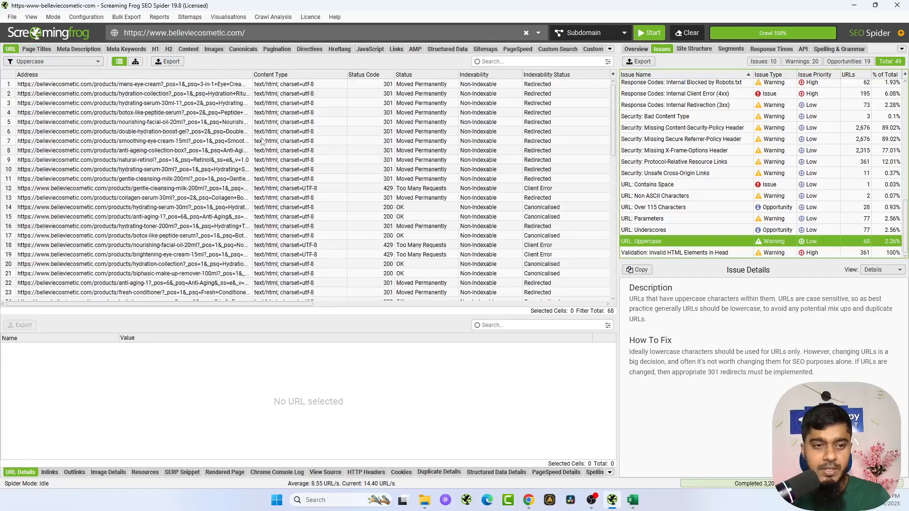
scroll(423, 148, down, 15)
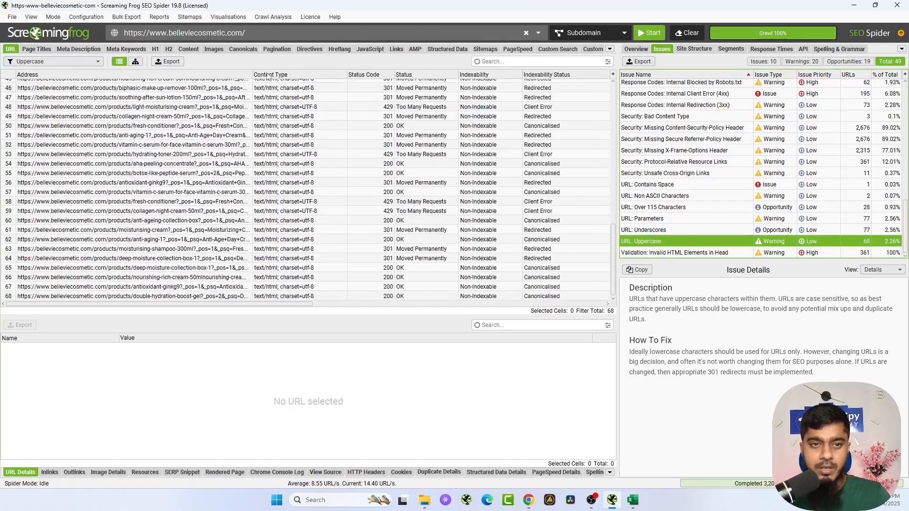
click(168, 61)
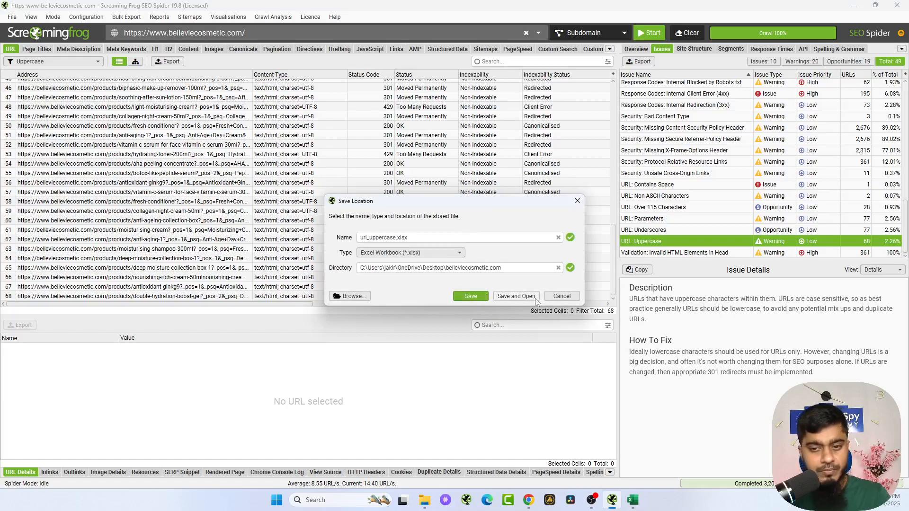
click(510, 298)
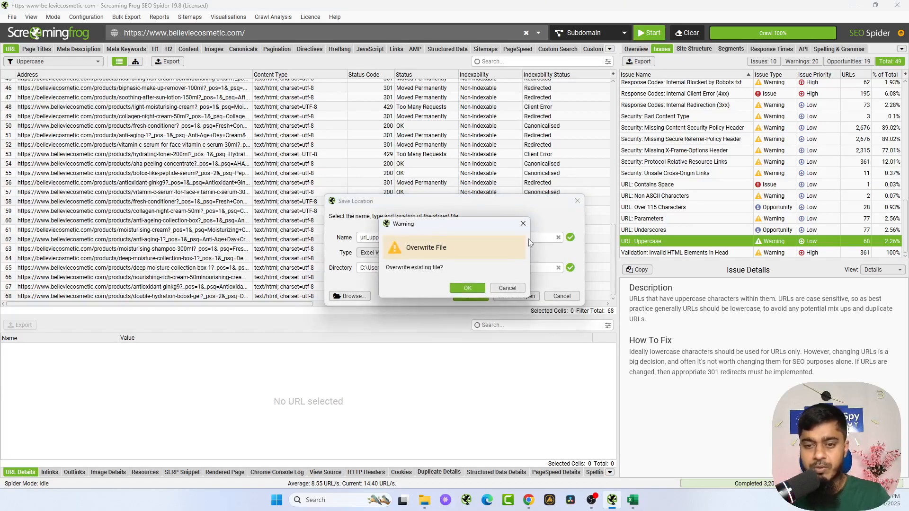
click(455, 289)
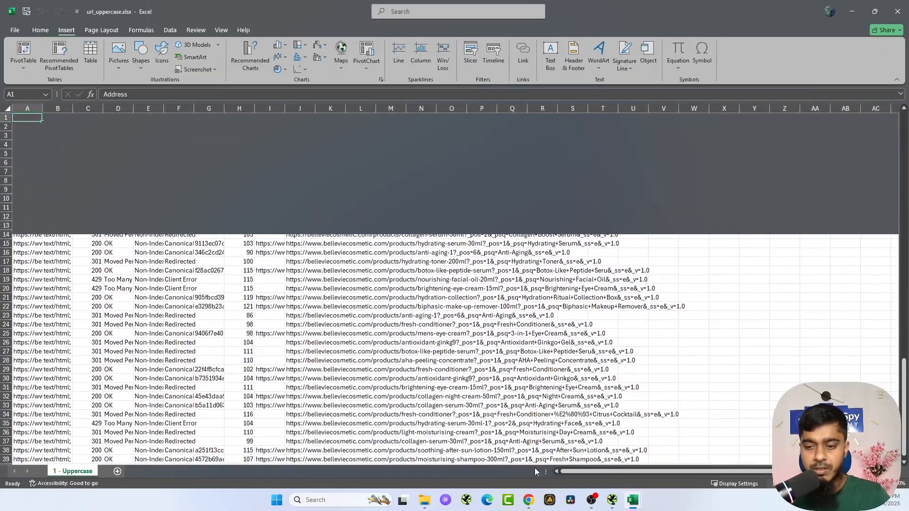
Return to the report in Chrome and look through the Page Titles: Below 30 Characters, Security: Bad Content Type and H1: Missing sheets
mouse_move(526, 501)
click(579, 455)
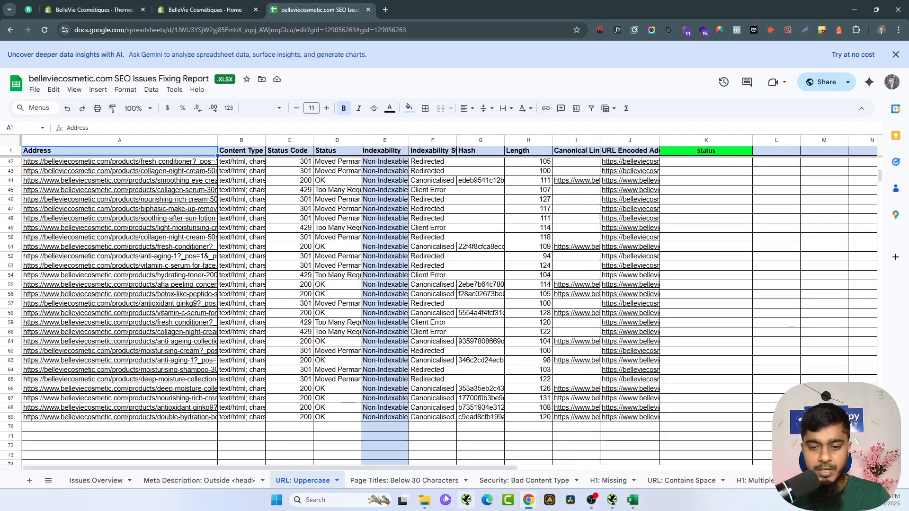
click(381, 481)
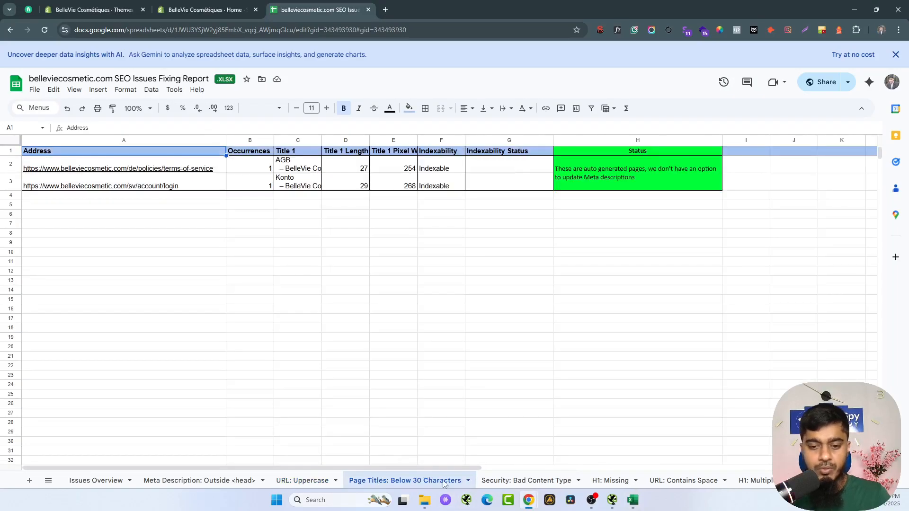
click(497, 481)
click(615, 481)
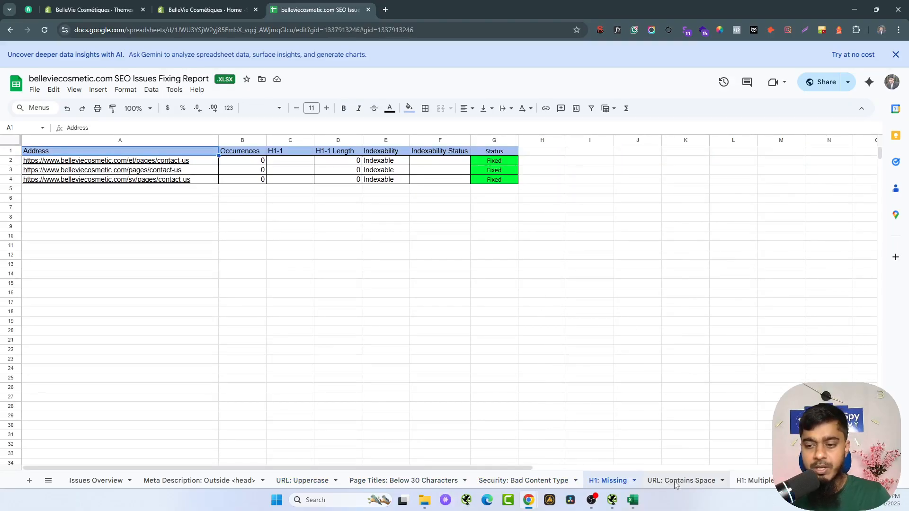
Examine the H1: Multiple sheet, checking its Before and After screenshot link columns and the Status column
click(745, 482)
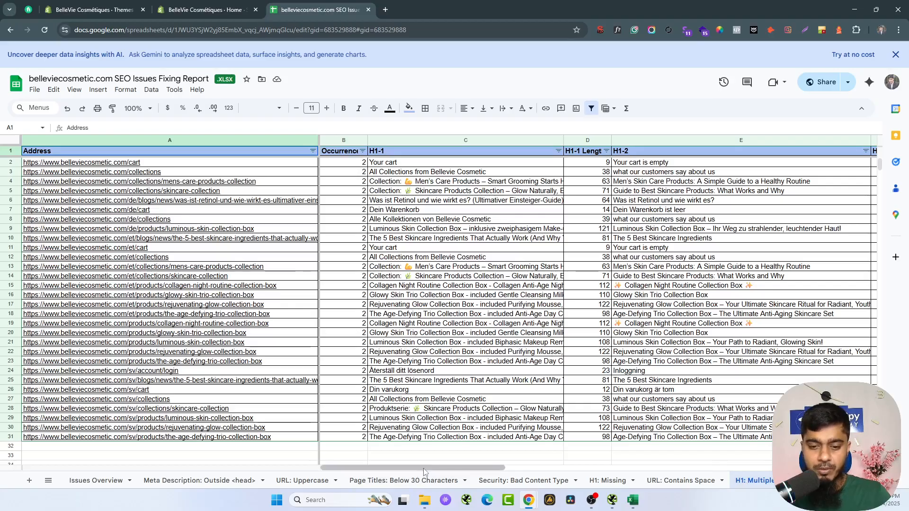
drag(462, 468, 626, 460)
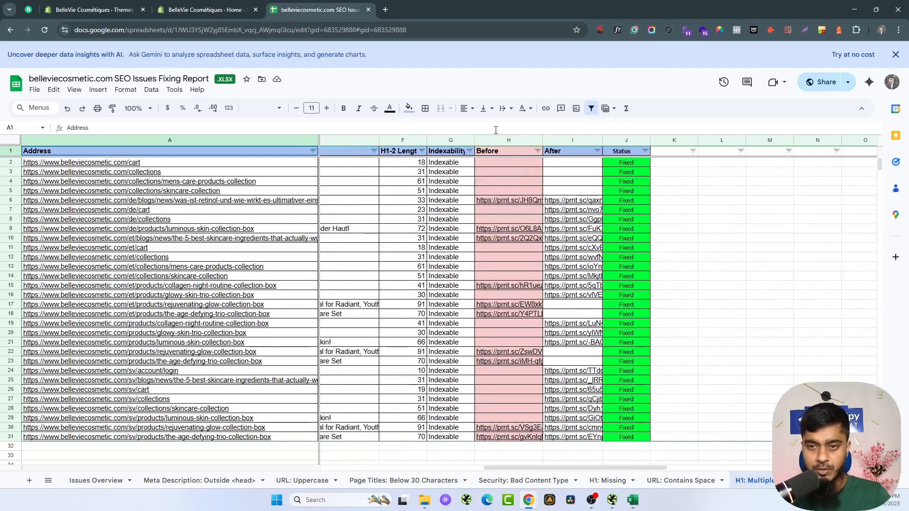
scroll(497, 315, down, 8)
scroll(517, 285, up, 8)
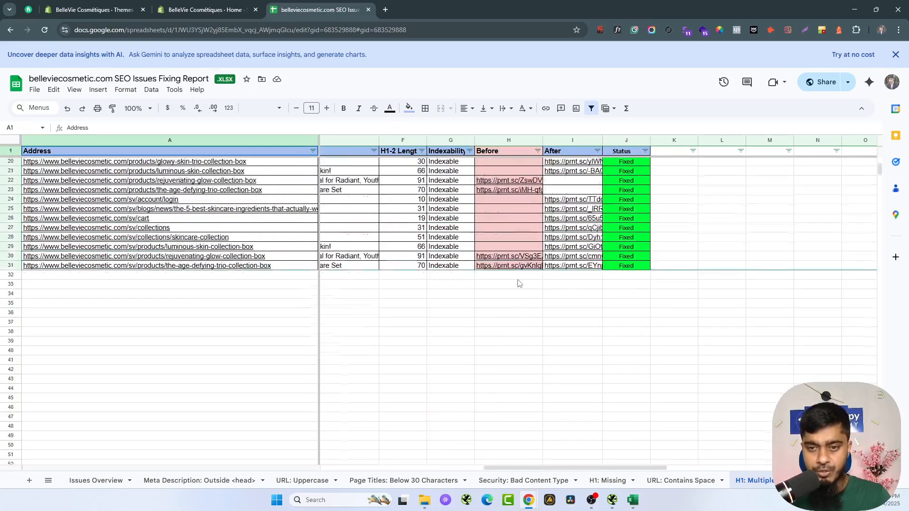
click(498, 140)
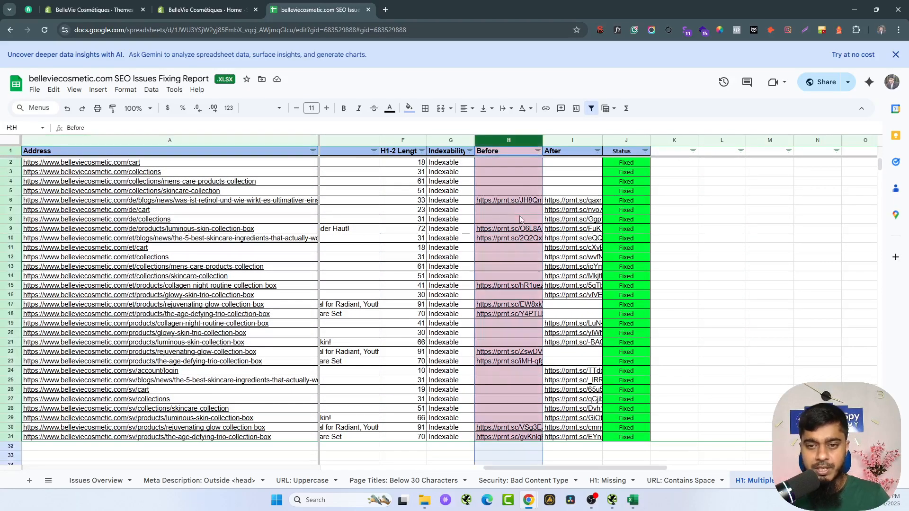
click(564, 139)
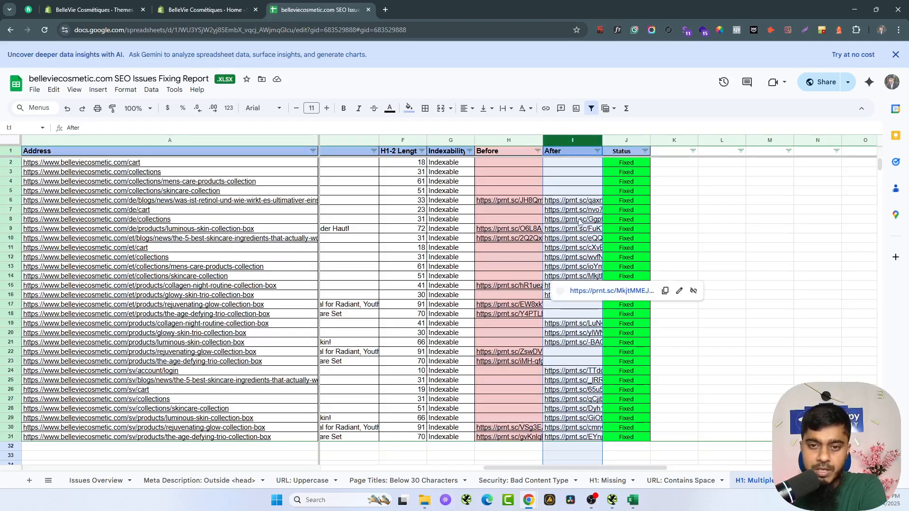
mouse_move(580, 221)
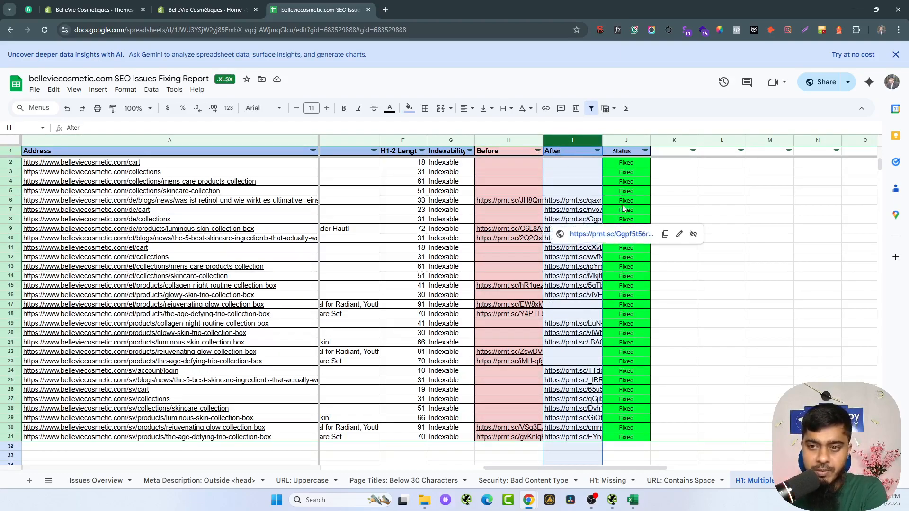
click(626, 140)
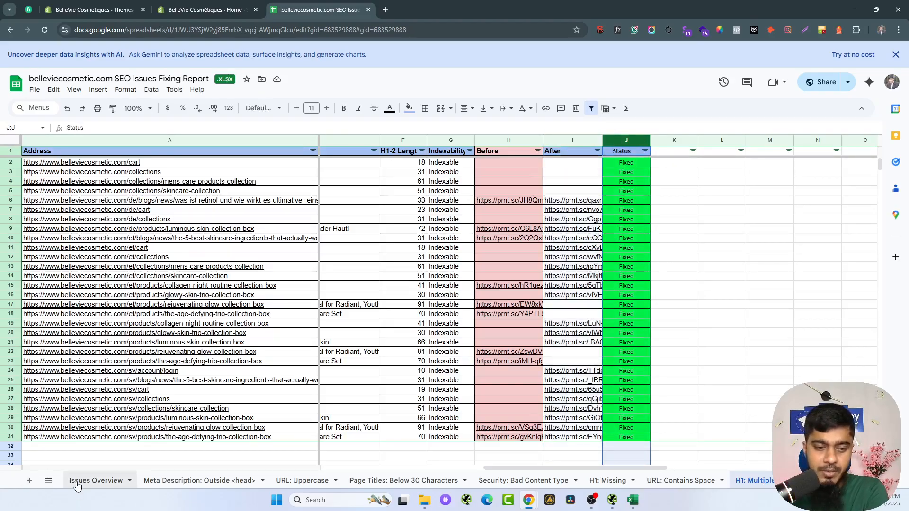
Look through the Page Titles: Multiple sheet across all its columns, including the Screen Shots links
click(78, 481)
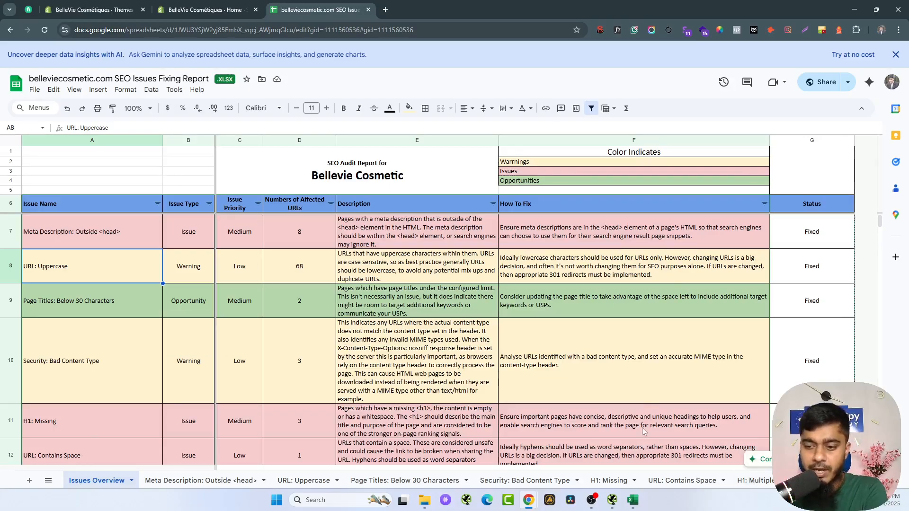
click(867, 480)
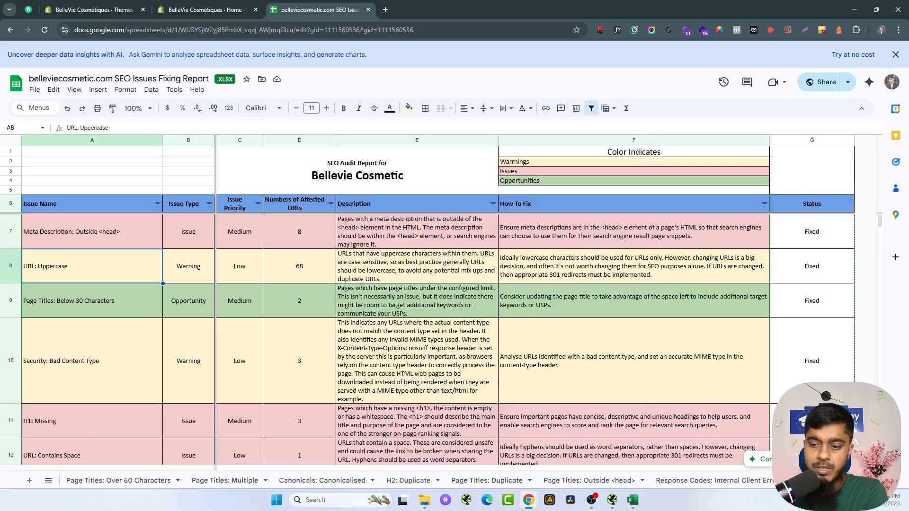
click(215, 481)
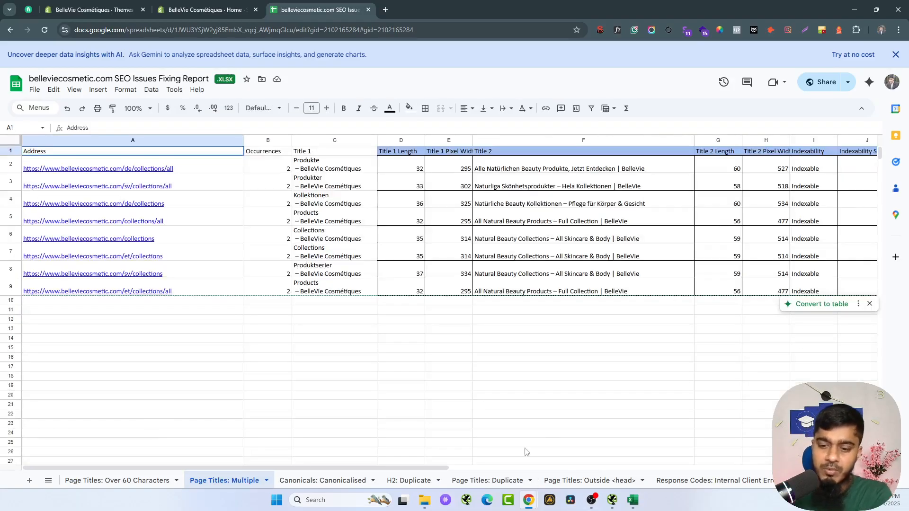
drag(350, 469, 593, 469)
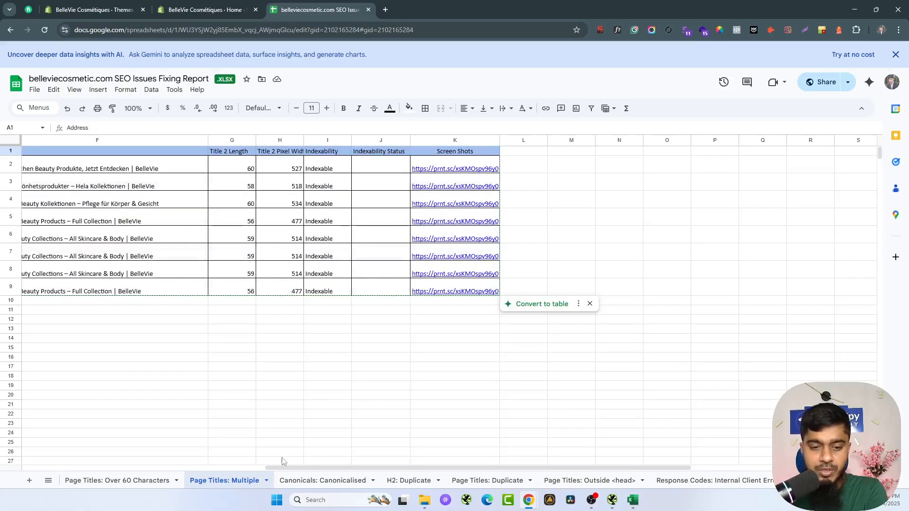
drag(307, 469, 66, 468)
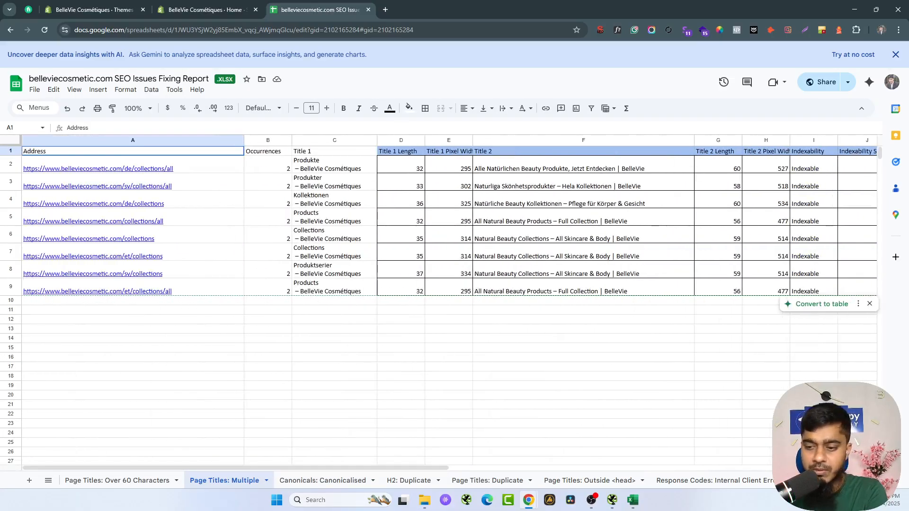
Return to the Issues Overview sheet and review the listed issues with their fix instructions and Status entries
scroll(715, 481, up, 10)
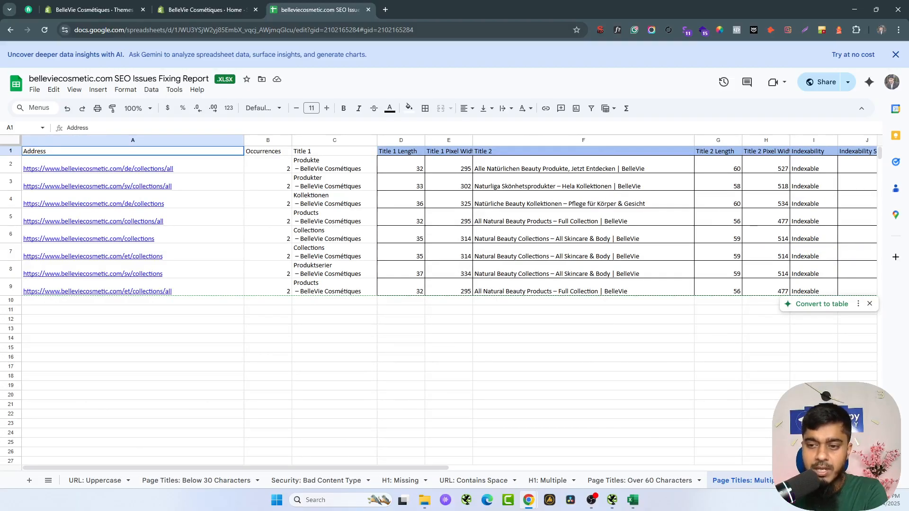
click(102, 482)
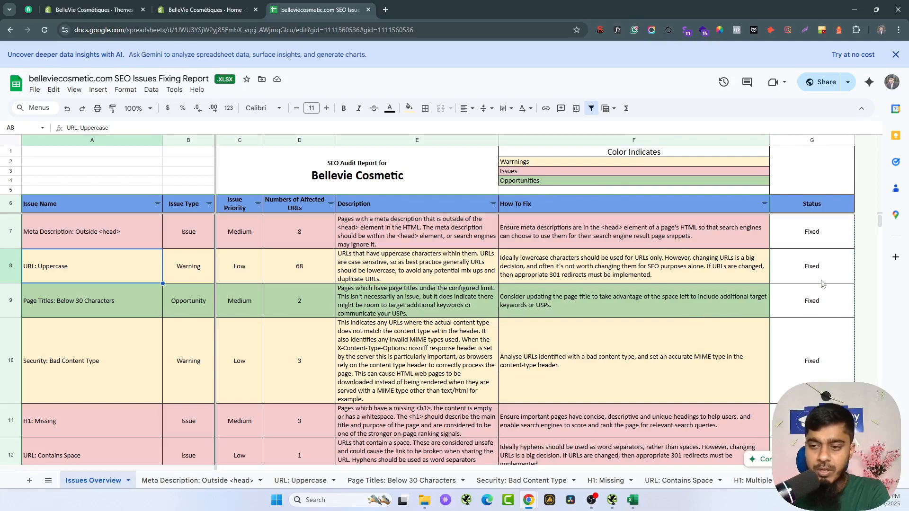
scroll(472, 231, down, 6)
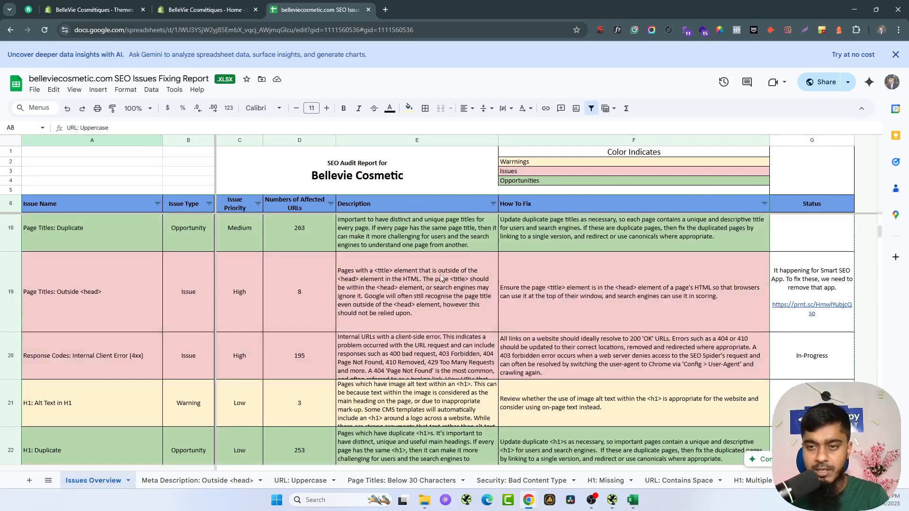
scroll(517, 270, up, 5)
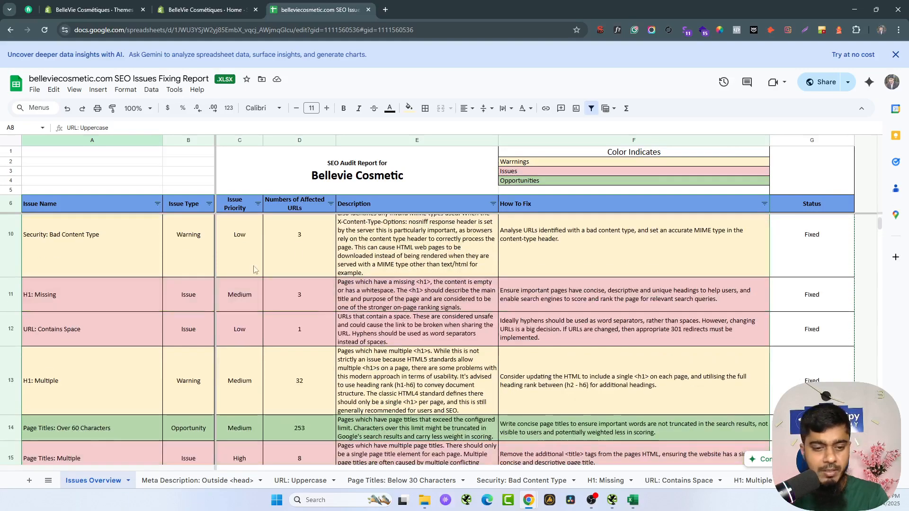
Look through the Meta Description: Outside <head>, URL: Uppercase, Page Titles: Below 30 Characters and Security: Bad Content Type sheets
click(179, 483)
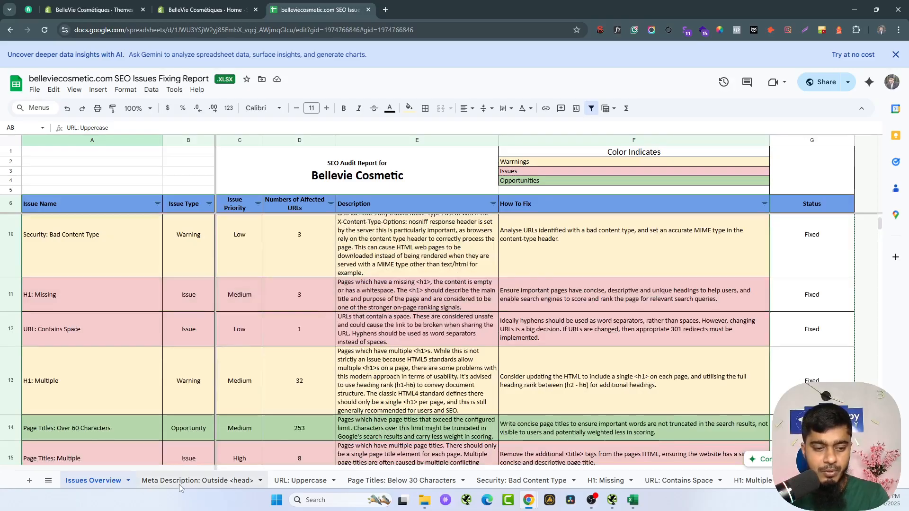
click(313, 483)
click(403, 481)
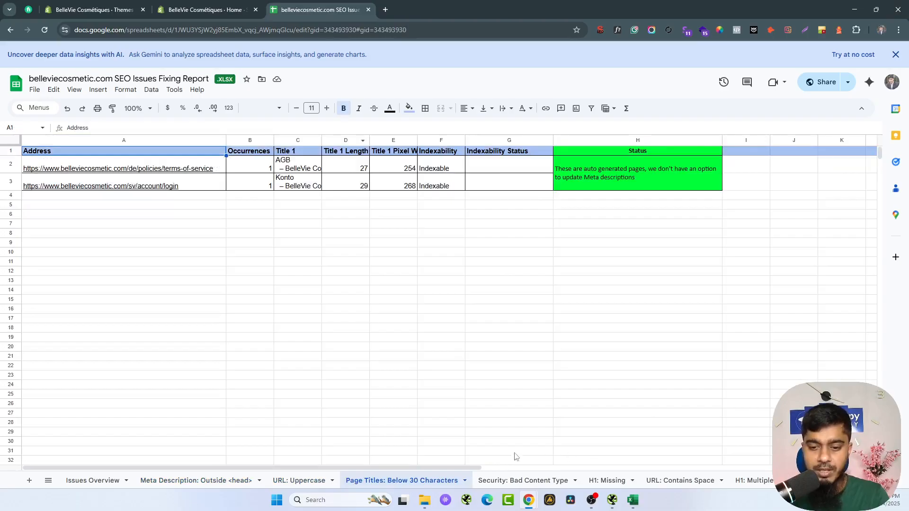
click(505, 482)
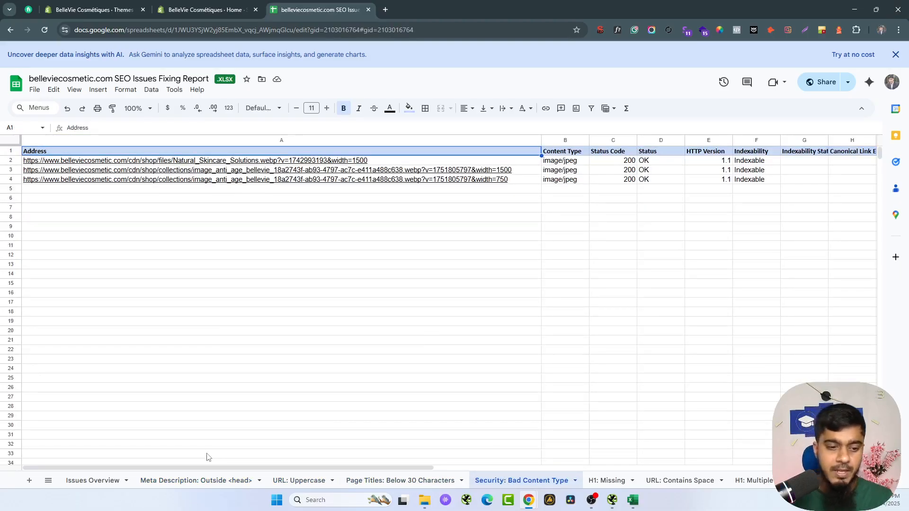
Narrow the Status column of the Issues Overview sheet slightly and check the issue rows further down
click(92, 484)
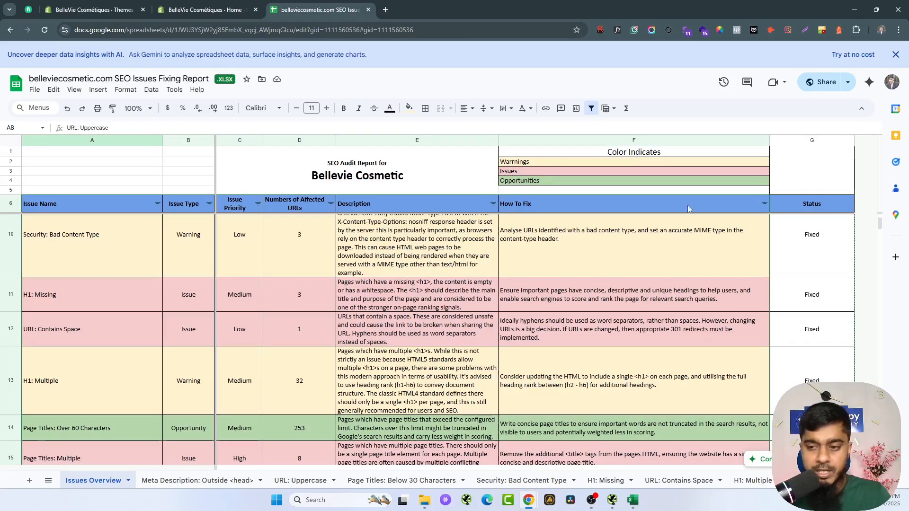
drag(855, 140, 837, 140)
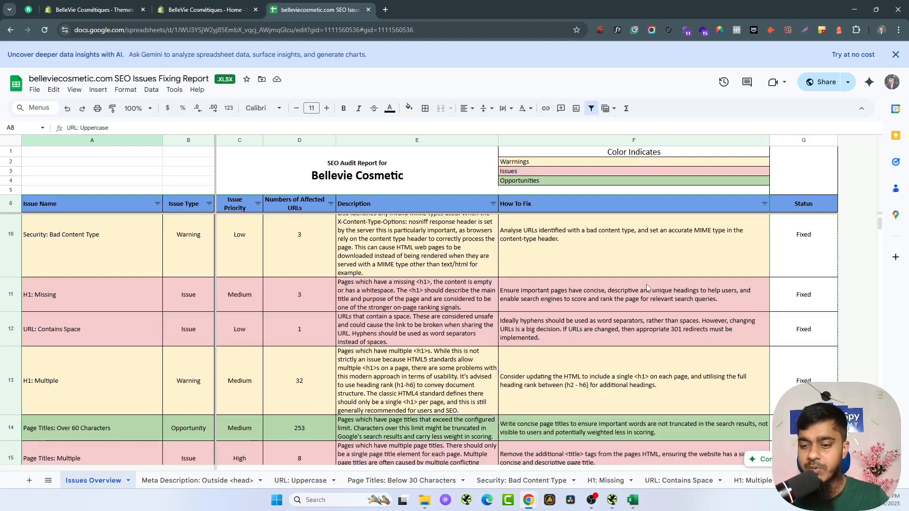
scroll(649, 286, down, 3)
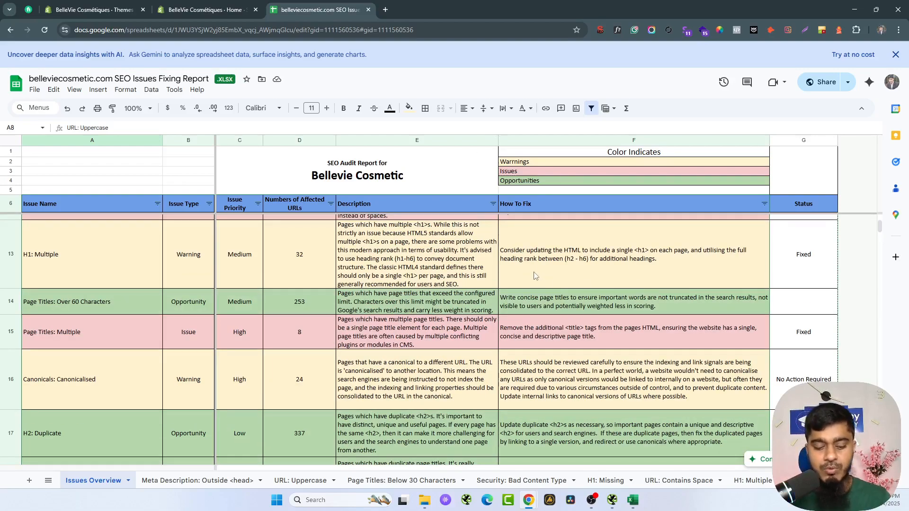